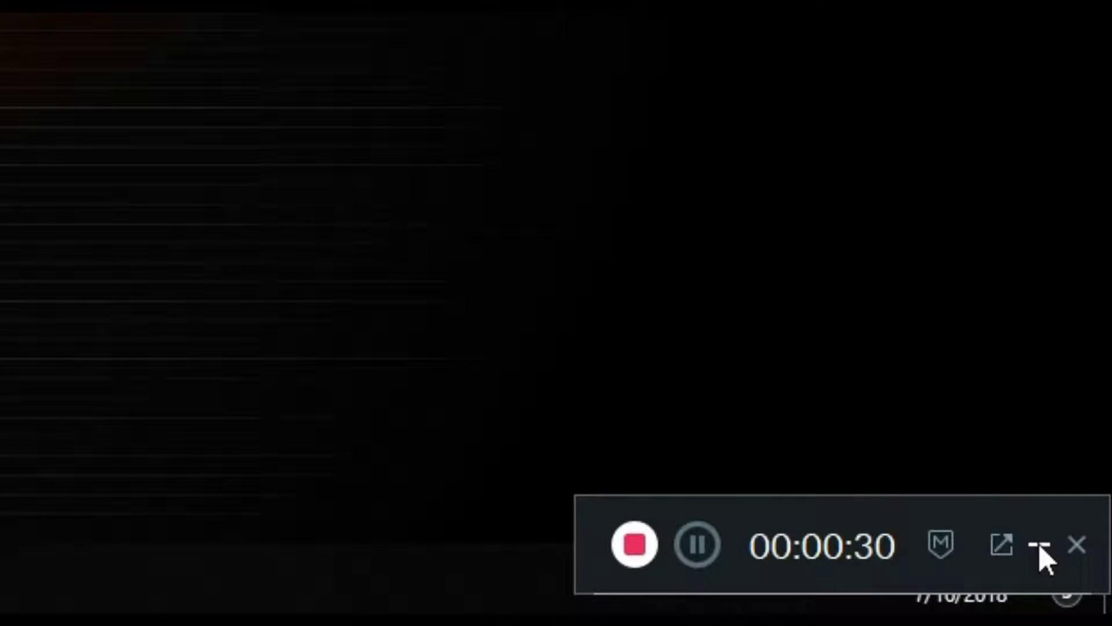
# Open McAfee LiveSafe from the McAfee tray icon's right-click menu in the hidden icons.
pyautogui.click(1040, 546)
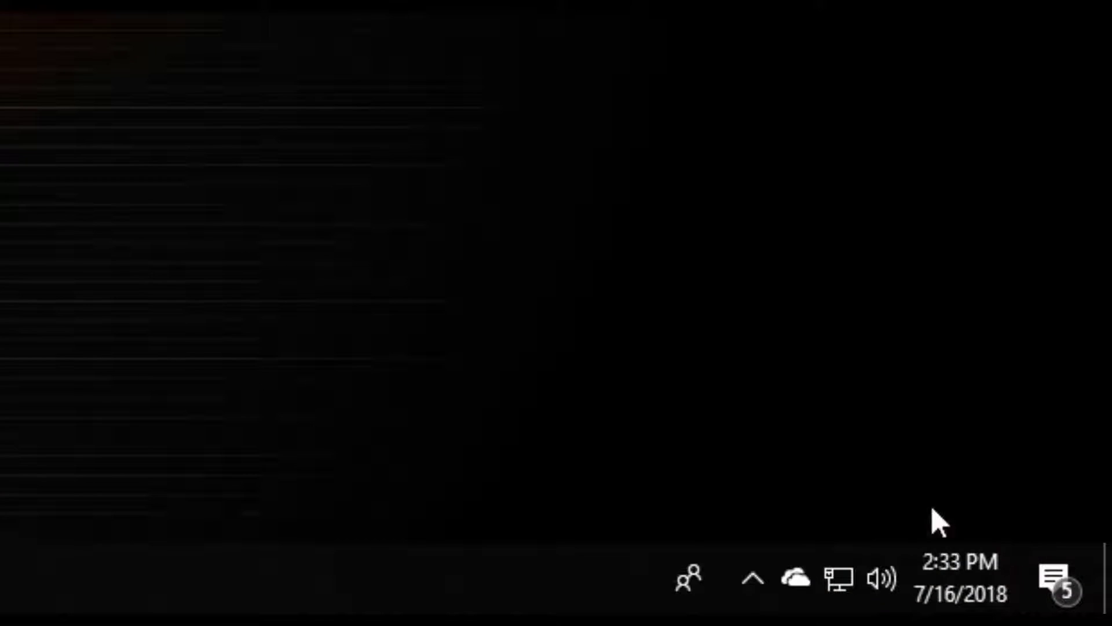
pyautogui.click(759, 585)
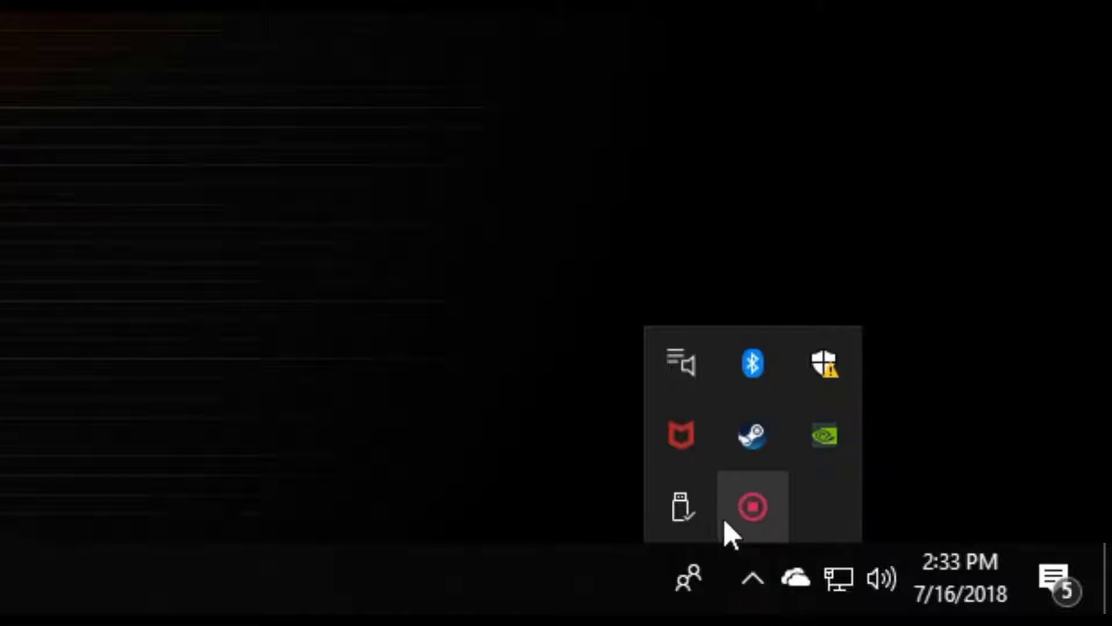
pyautogui.rightClick(680, 441)
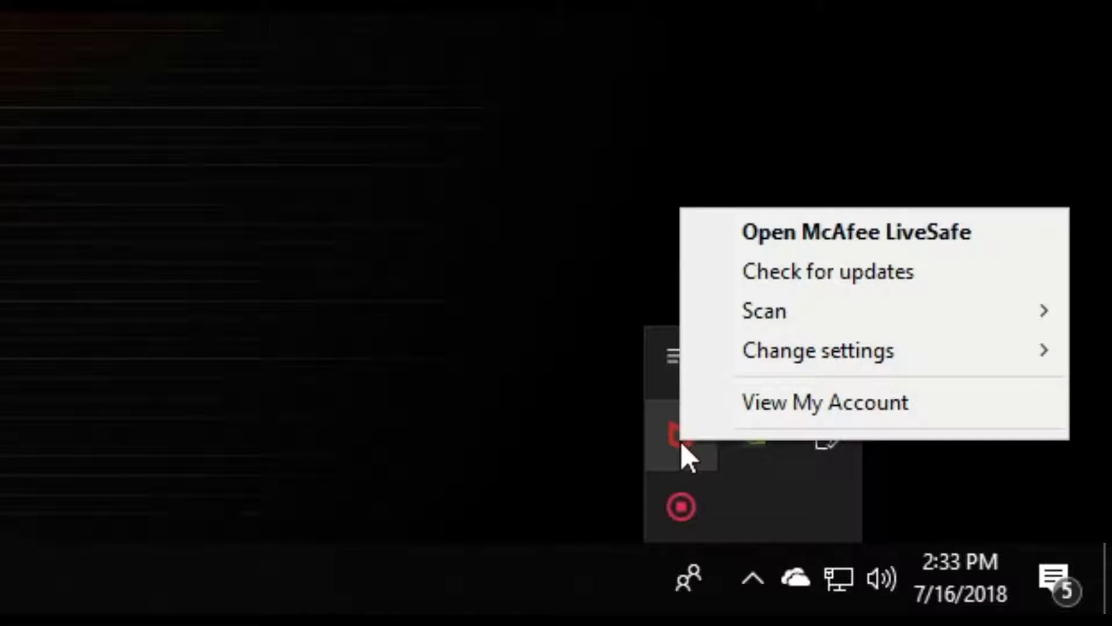
pyautogui.click(767, 229)
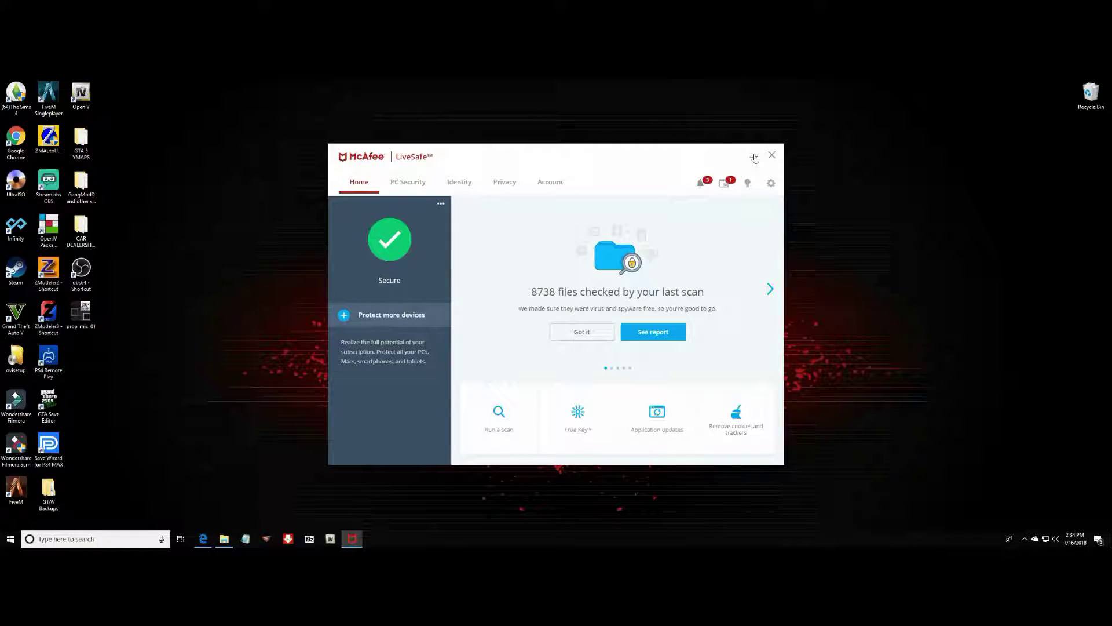
# Minimize McAfee, browse the McAfee Beta Program page in Edge, then minimize Edge.
pyautogui.click(754, 157)
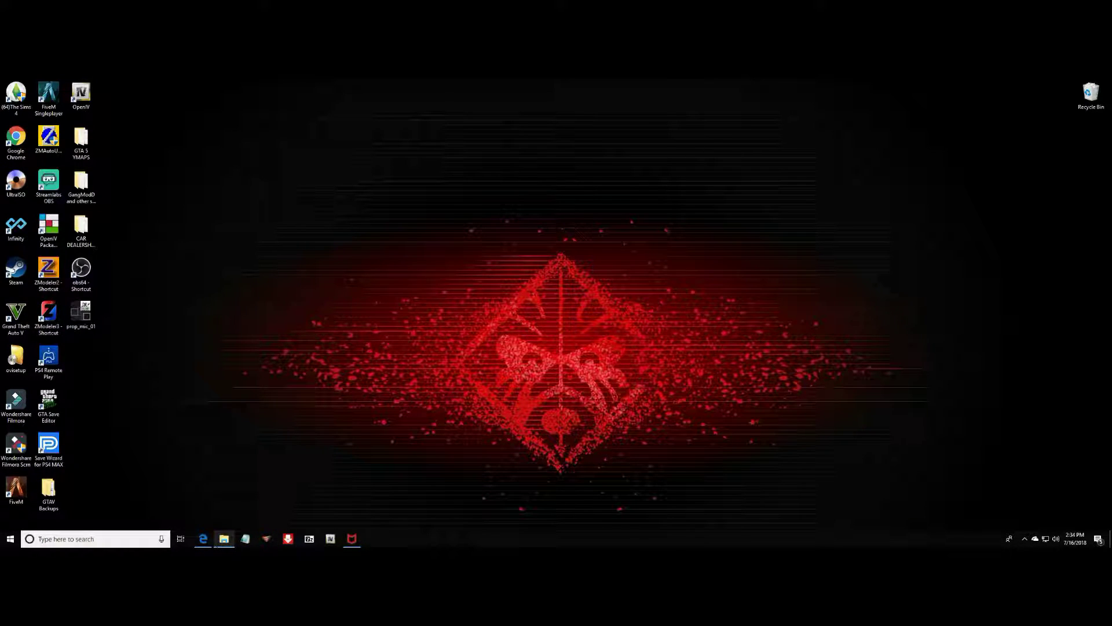
pyautogui.click(203, 539)
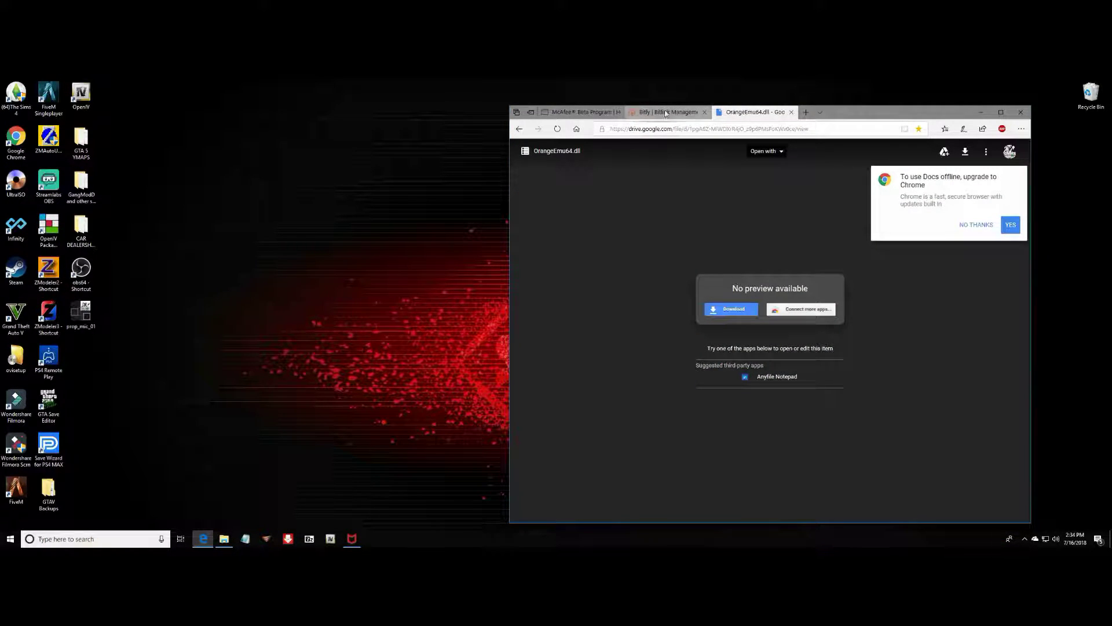
pyautogui.click(586, 112)
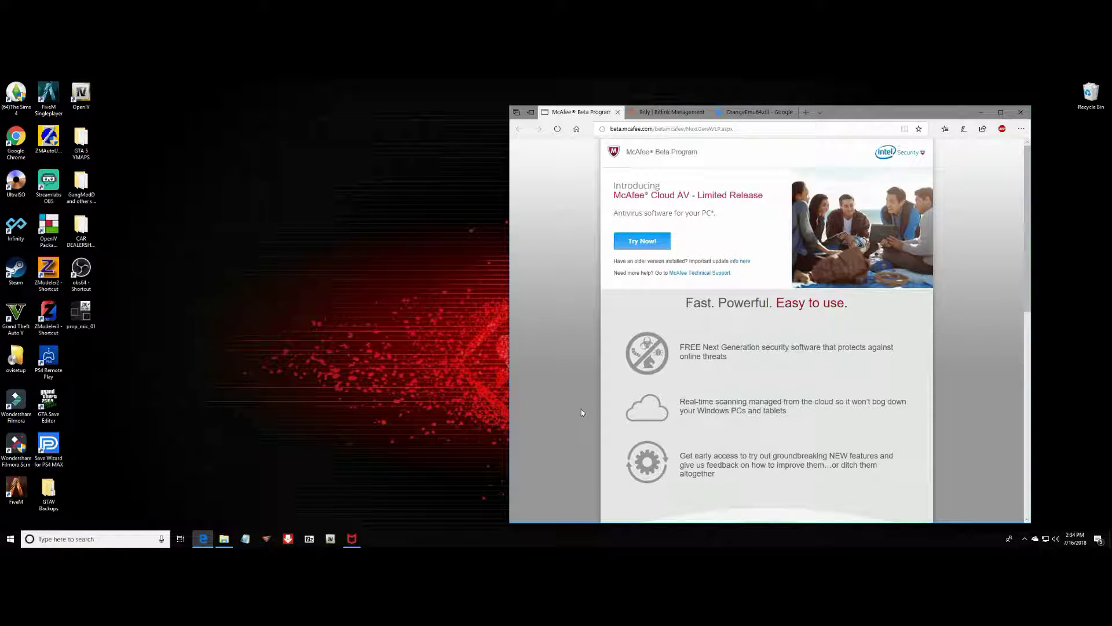
pyautogui.scroll(-10, 579, 411)
pyautogui.scroll(-2, 578, 417)
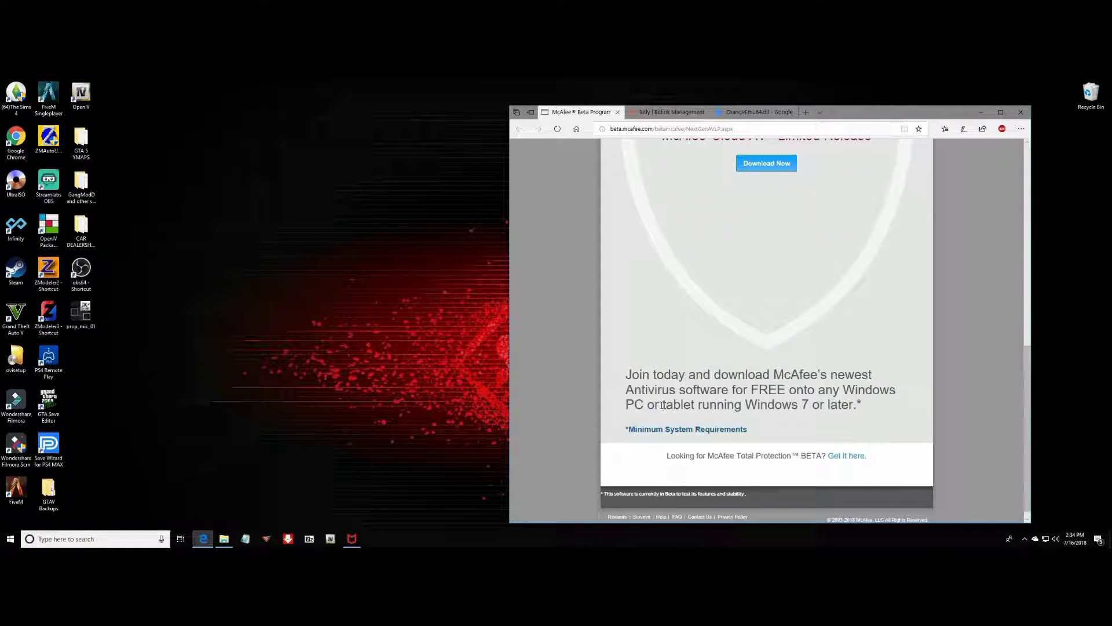
pyautogui.scroll(12, 571, 423)
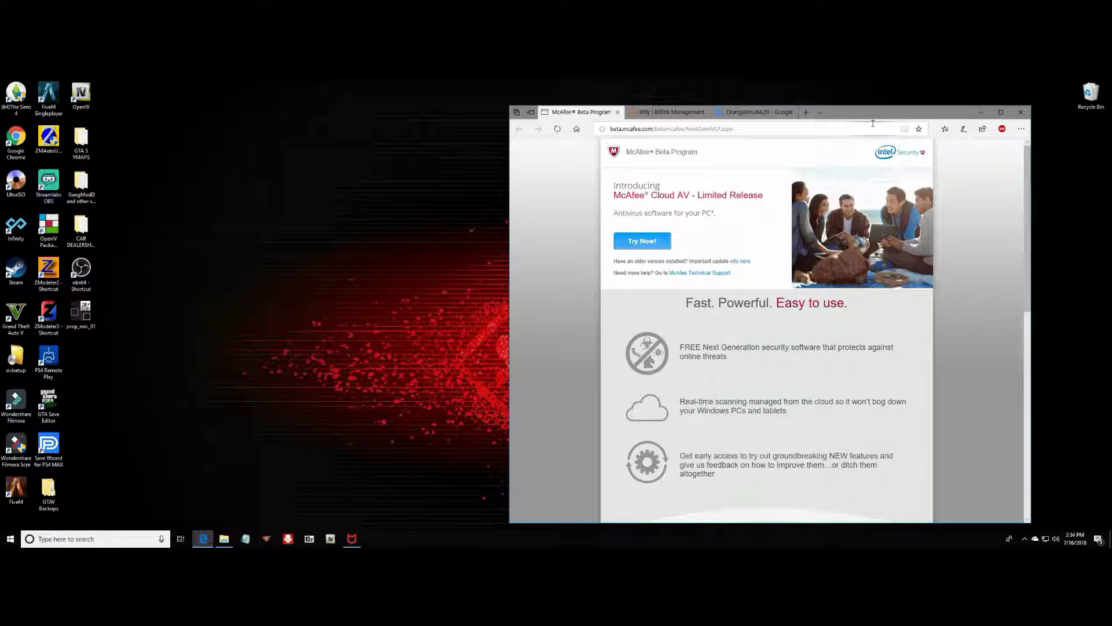
pyautogui.click(983, 113)
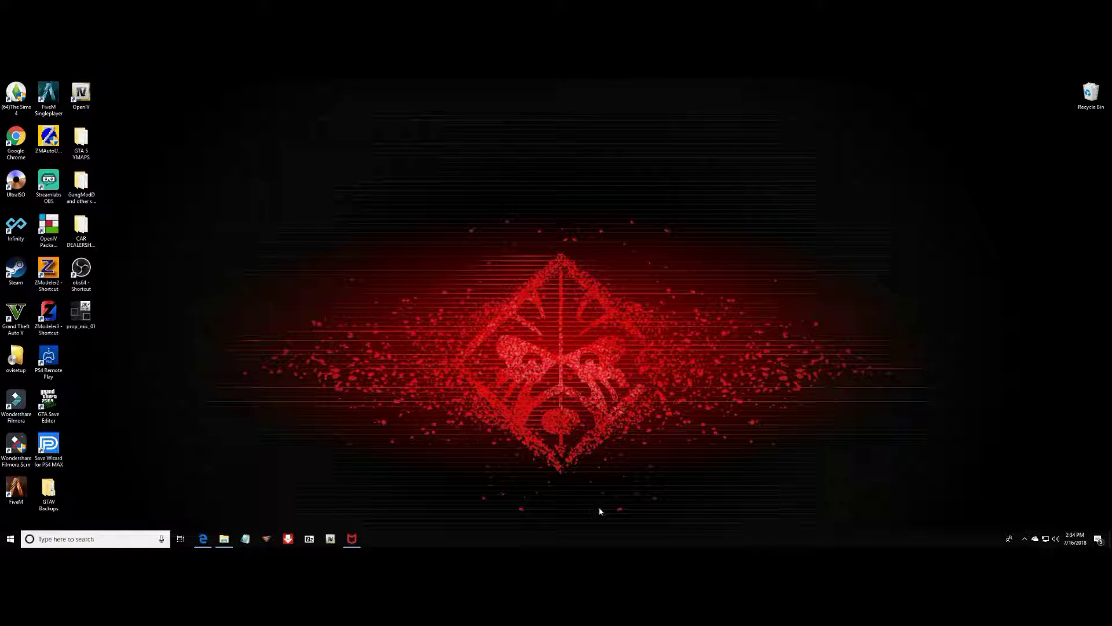
# Reopen McAfee LiveSafe from the tray icon menu and switch to the PC Security tab.
pyautogui.click(351, 538)
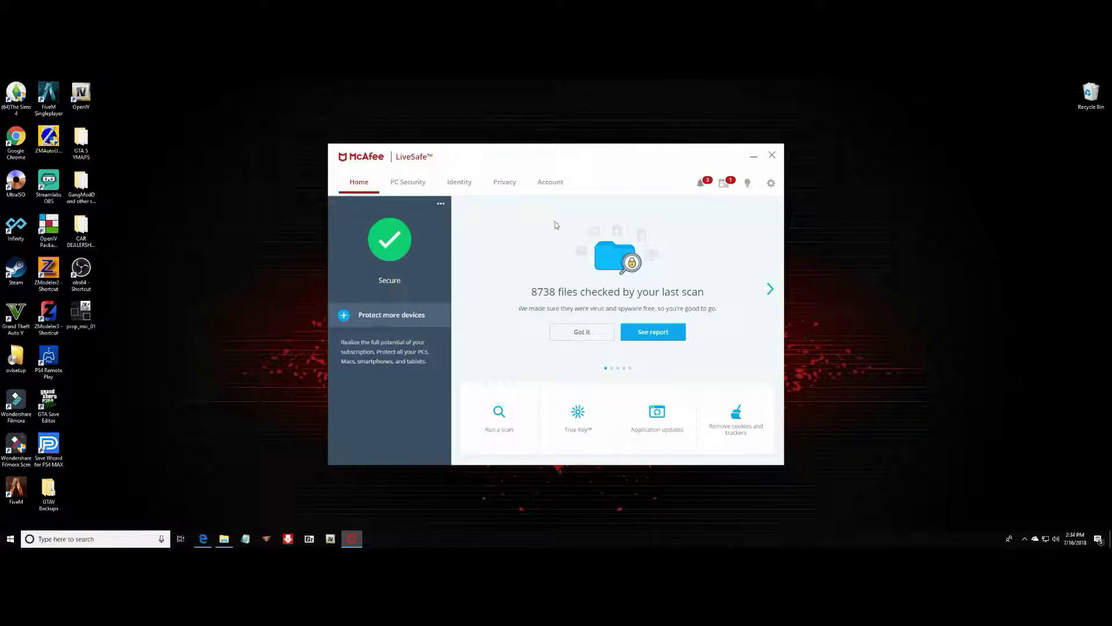
pyautogui.click(754, 156)
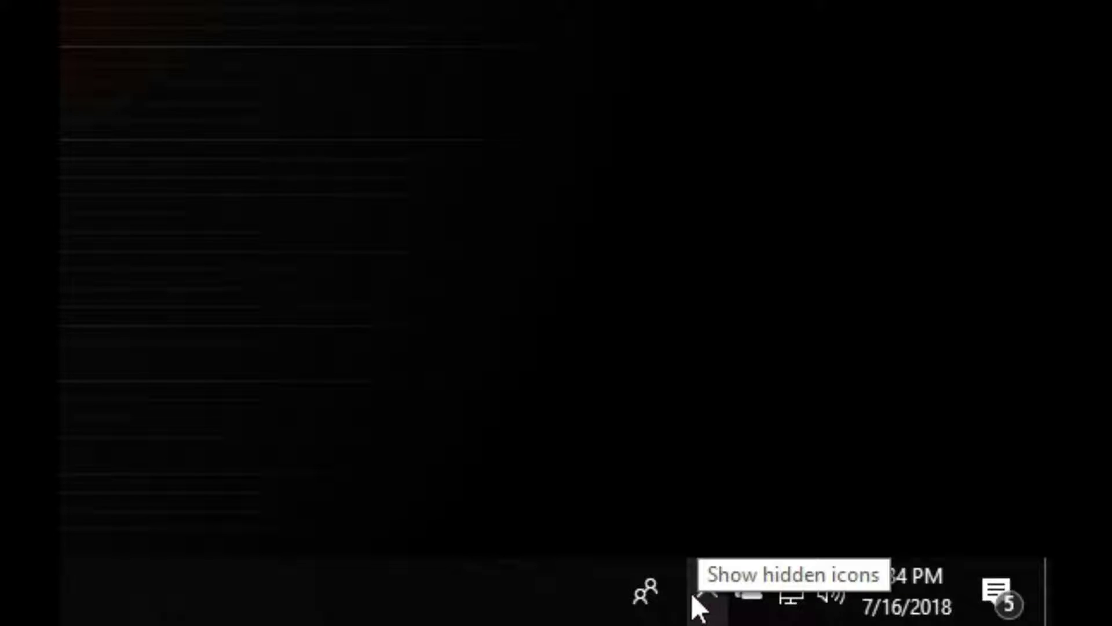
pyautogui.click(697, 594)
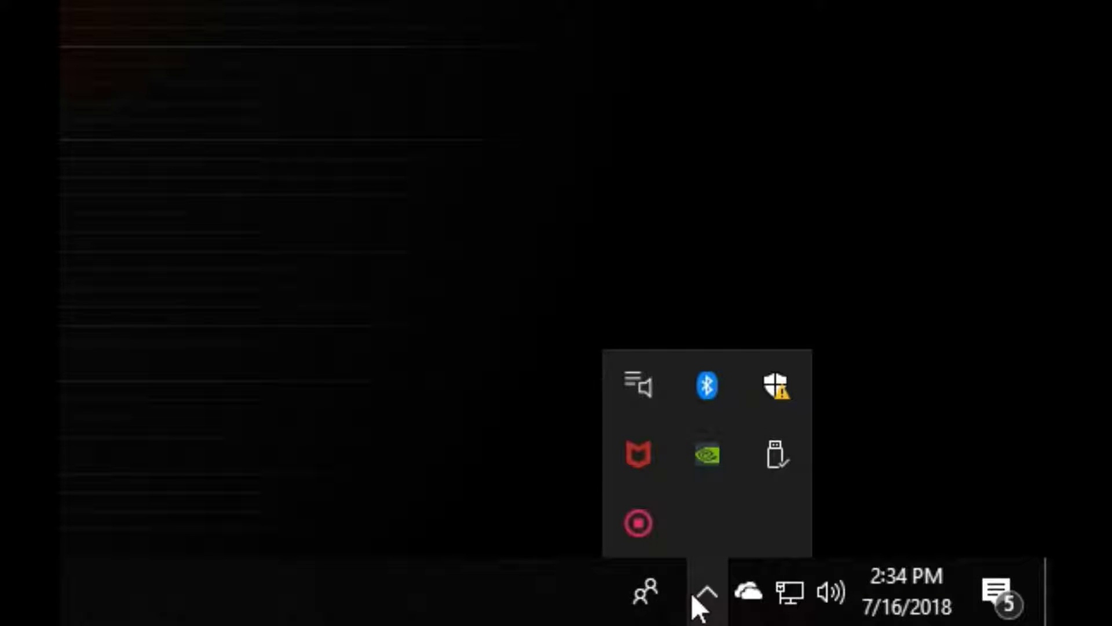
pyautogui.rightClick(631, 461)
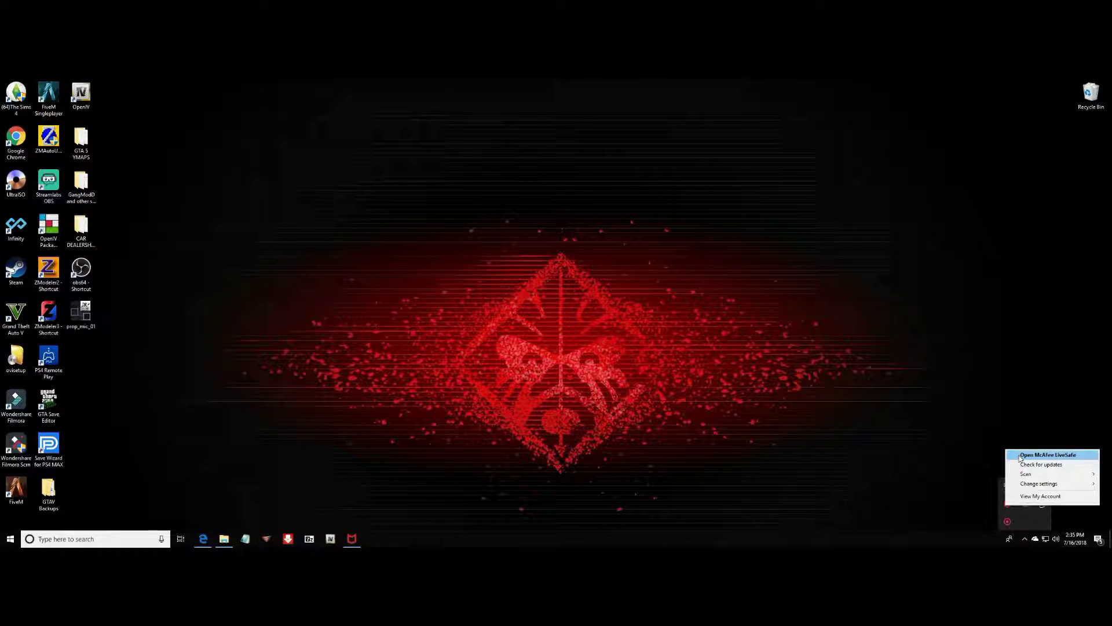
pyautogui.click(684, 260)
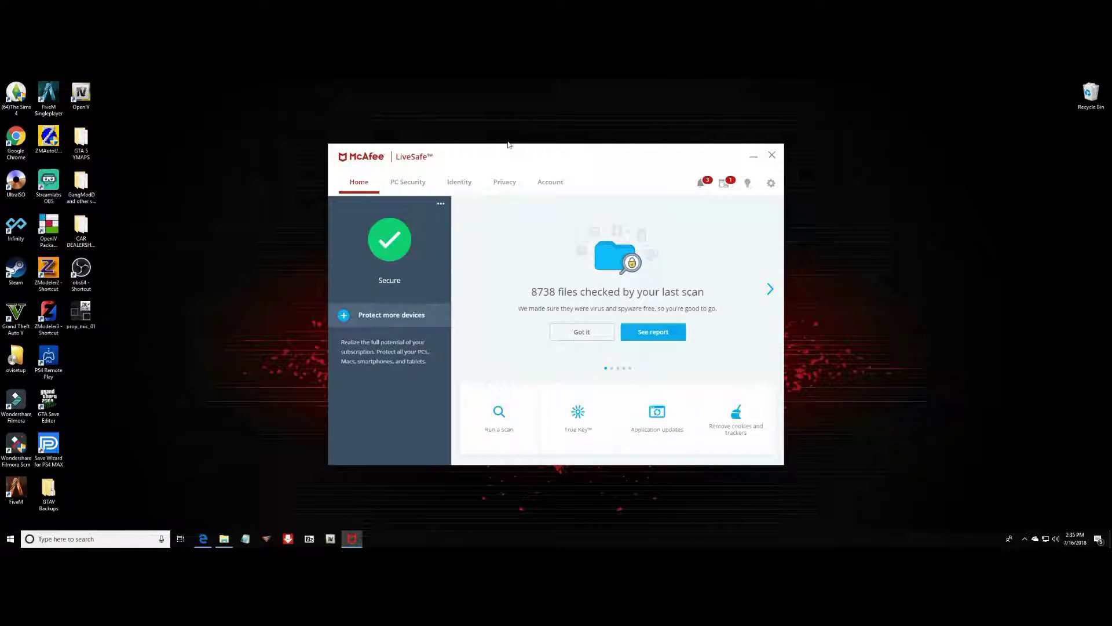
pyautogui.moveTo(507, 145); pyautogui.dragTo(507, 126)
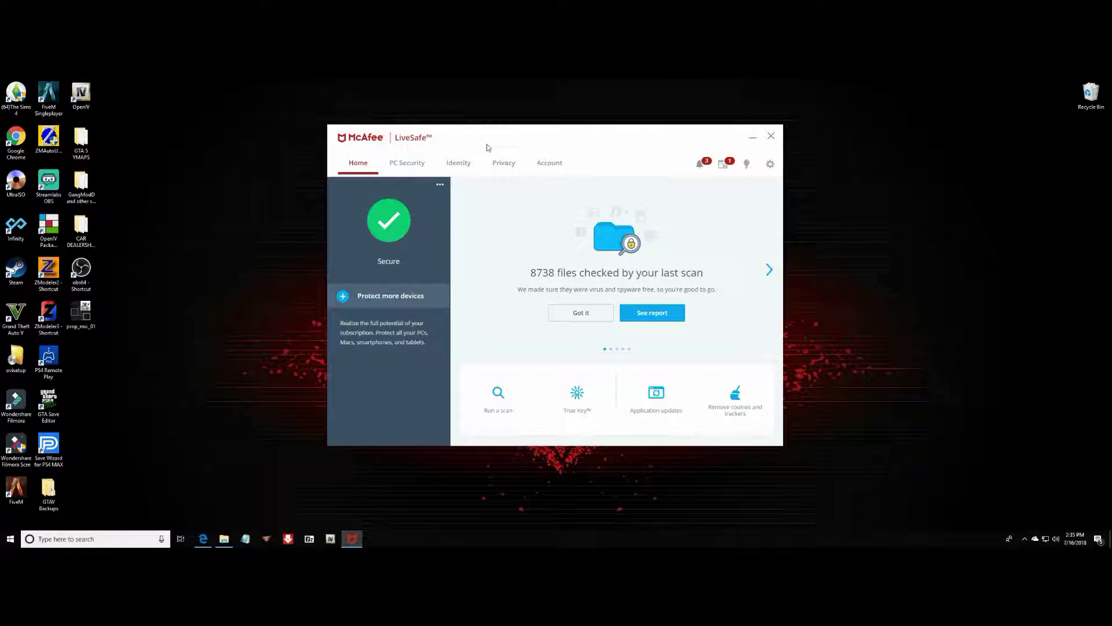
pyautogui.click(418, 165)
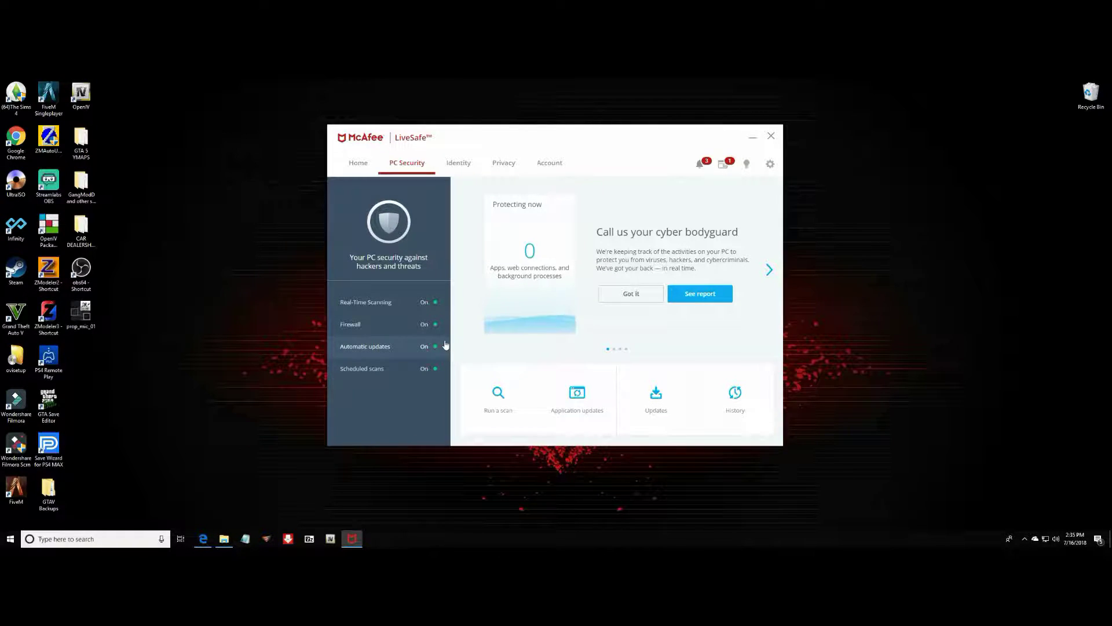
# Open Real-Time Scanning settings and review the excluded files OrangeEmu64.dll and Infinity.exe.
pyautogui.click(395, 305)
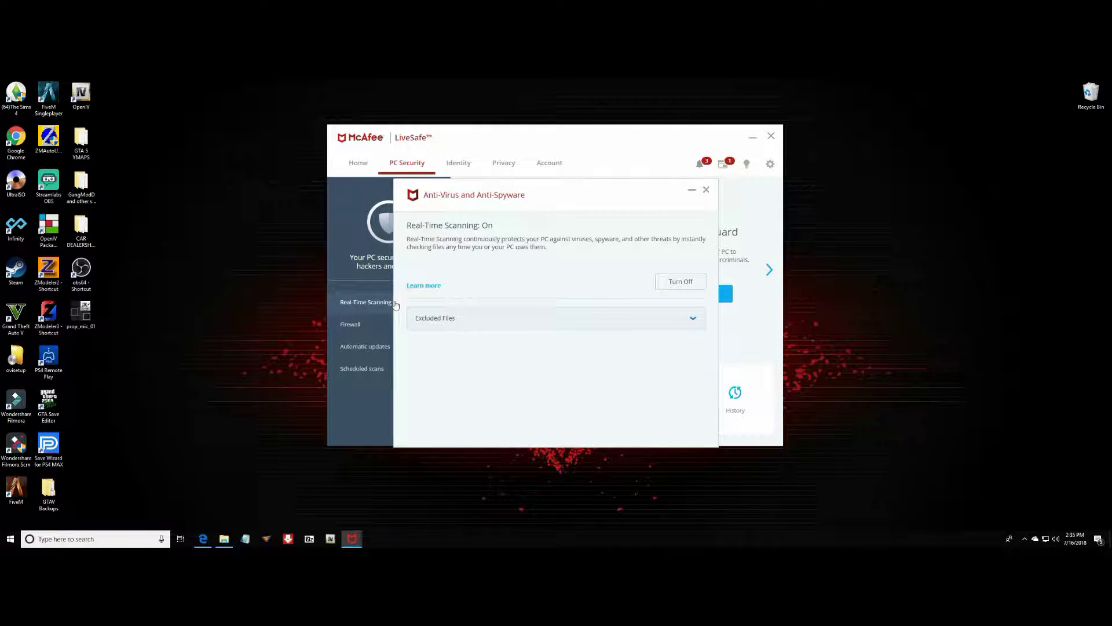
pyautogui.moveTo(578, 186); pyautogui.dragTo(610, 109)
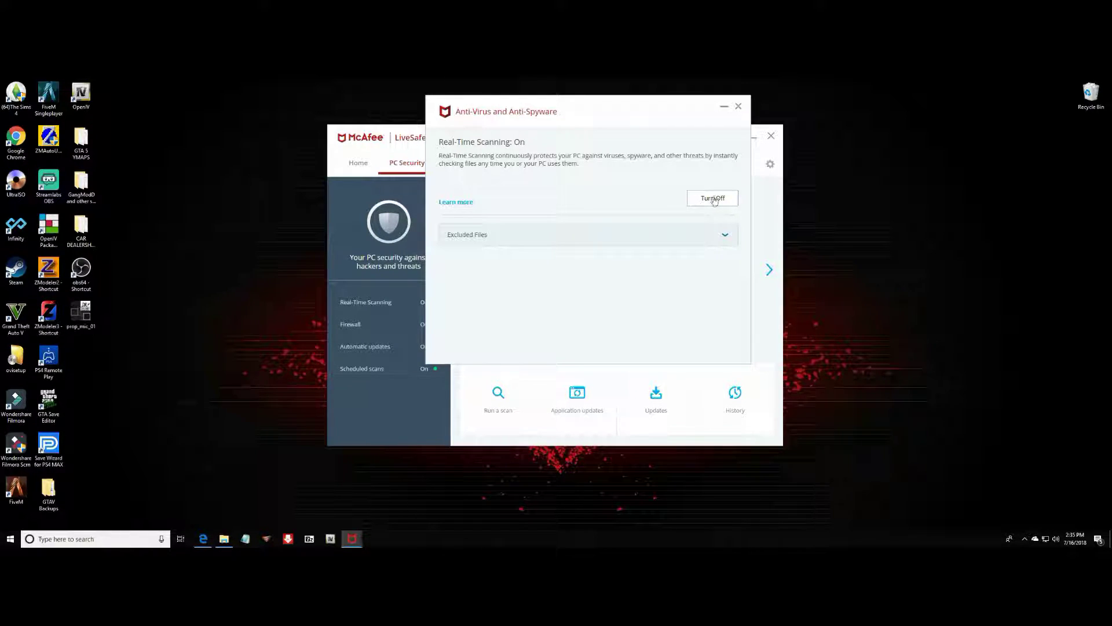
pyautogui.click(714, 243)
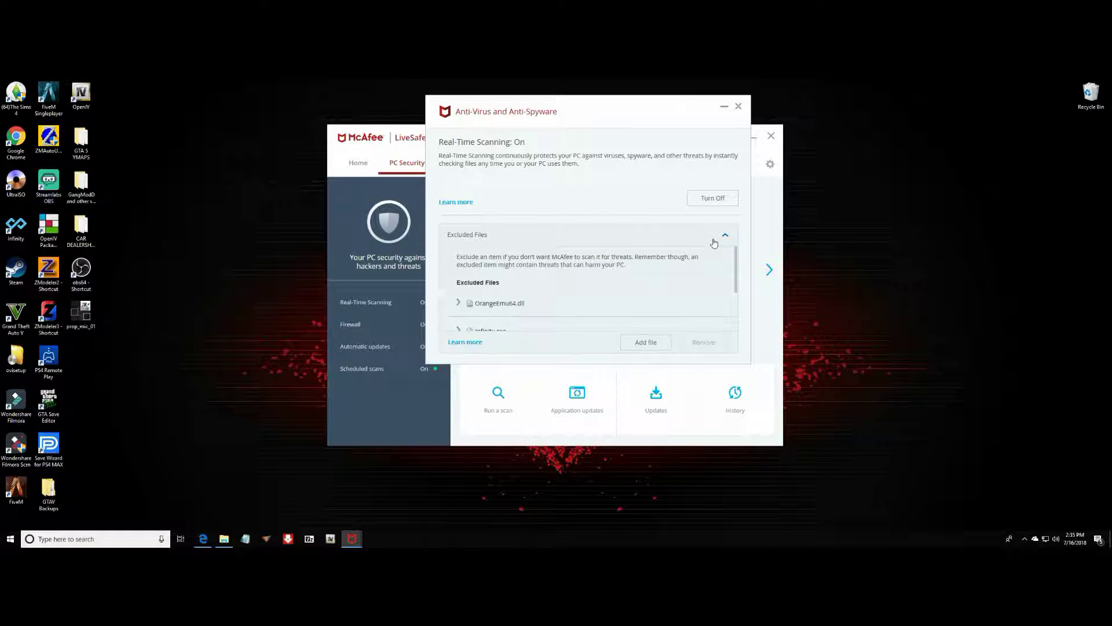
pyautogui.scroll(-1, 681, 267)
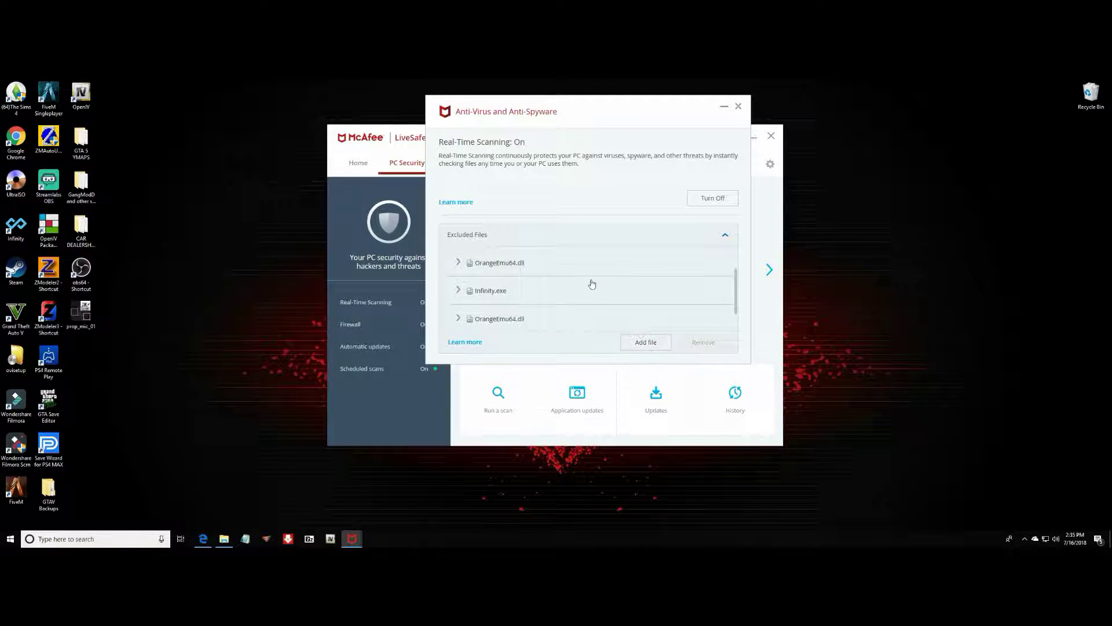
pyautogui.click(512, 290)
pyautogui.click(512, 290)
# Close the Anti-Virus and Anti-Spyware panel and minimize McAfee LiveSafe.
pyautogui.moveTo(737, 299); pyautogui.dragTo(735, 267)
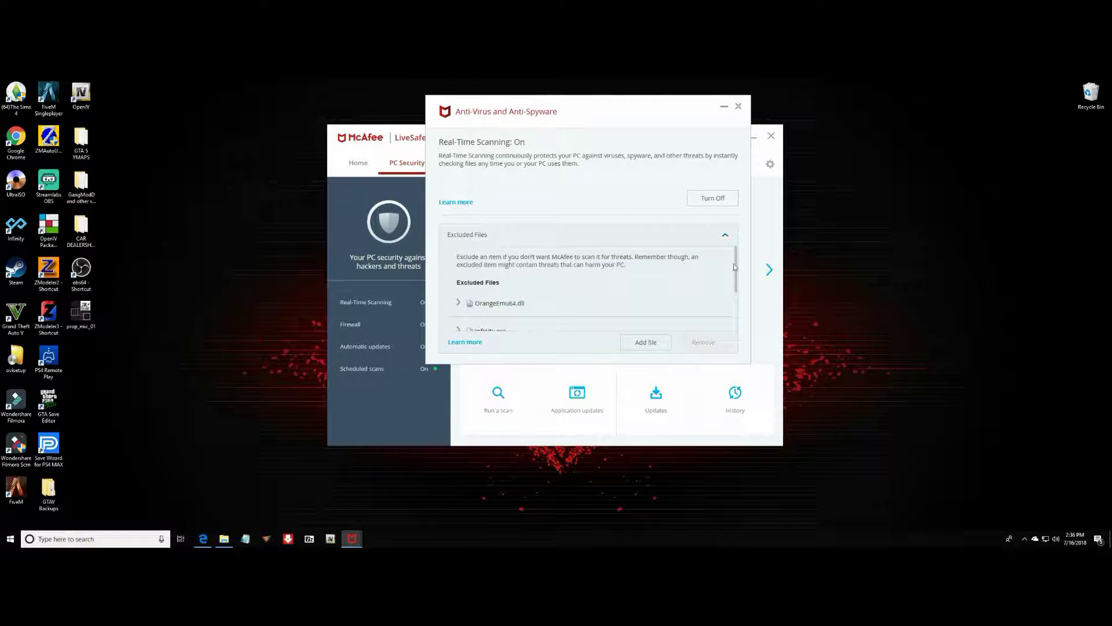
pyautogui.click(738, 106)
pyautogui.click(752, 137)
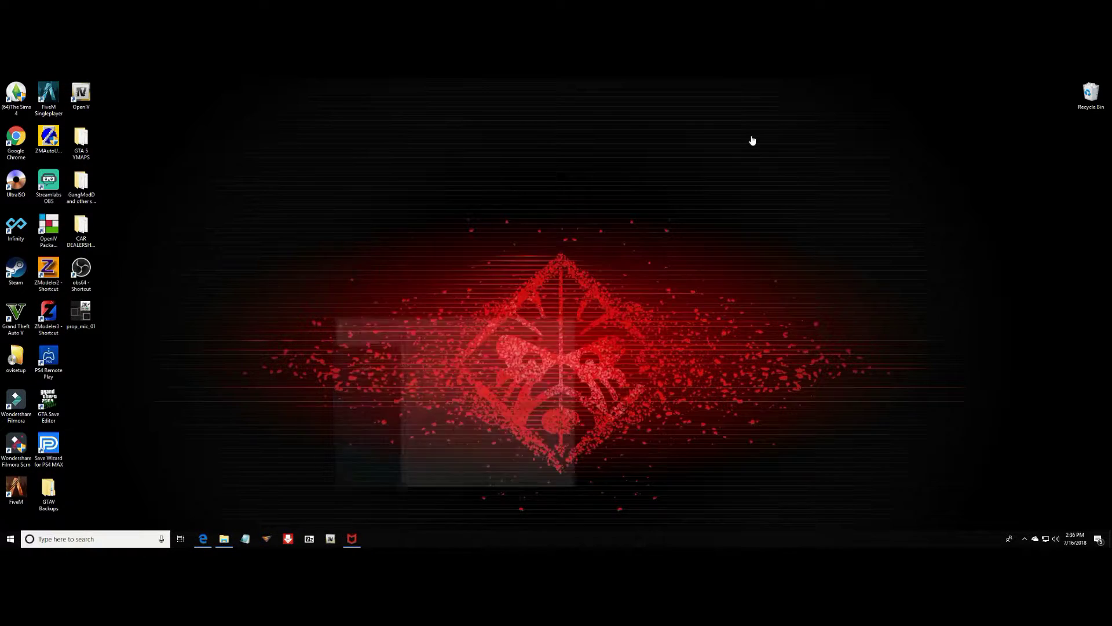
# Refresh the desktop and move The Sims 4 shortcut to the upper-left area.
pyautogui.rightClick(370, 200)
pyautogui.click(394, 226)
pyautogui.moveTo(16, 96); pyautogui.dragTo(439, 183)
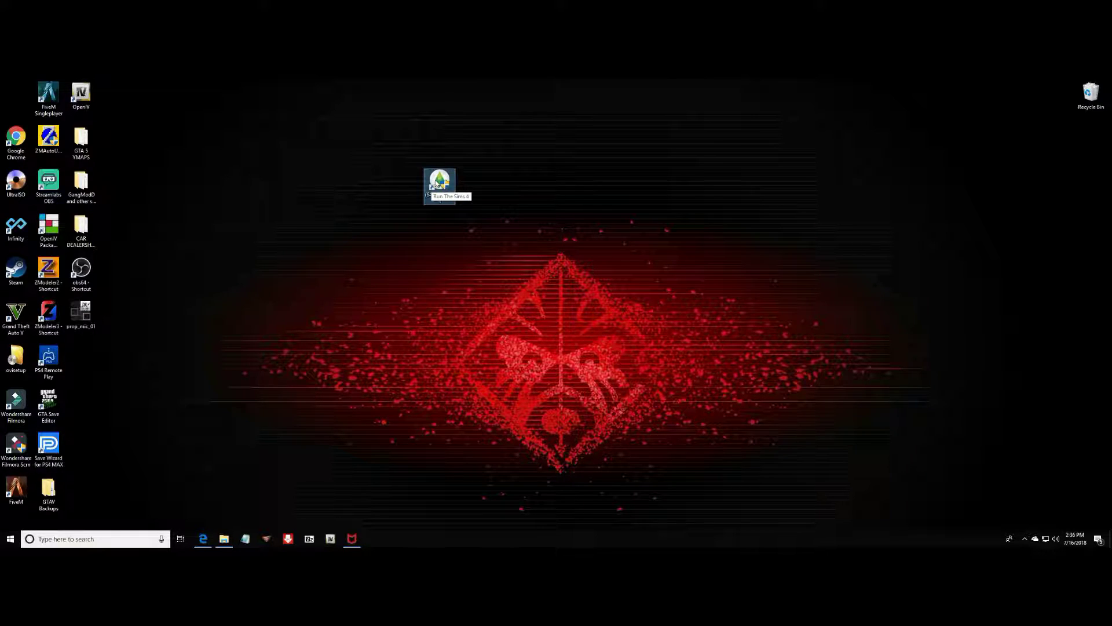
pyautogui.moveTo(436, 183); pyautogui.dragTo(212, 138)
# Launch The Sims 4, dismiss the missing OrangeEmu64.dll System Error, and restore Edge.
pyautogui.doubleClick(212, 138)
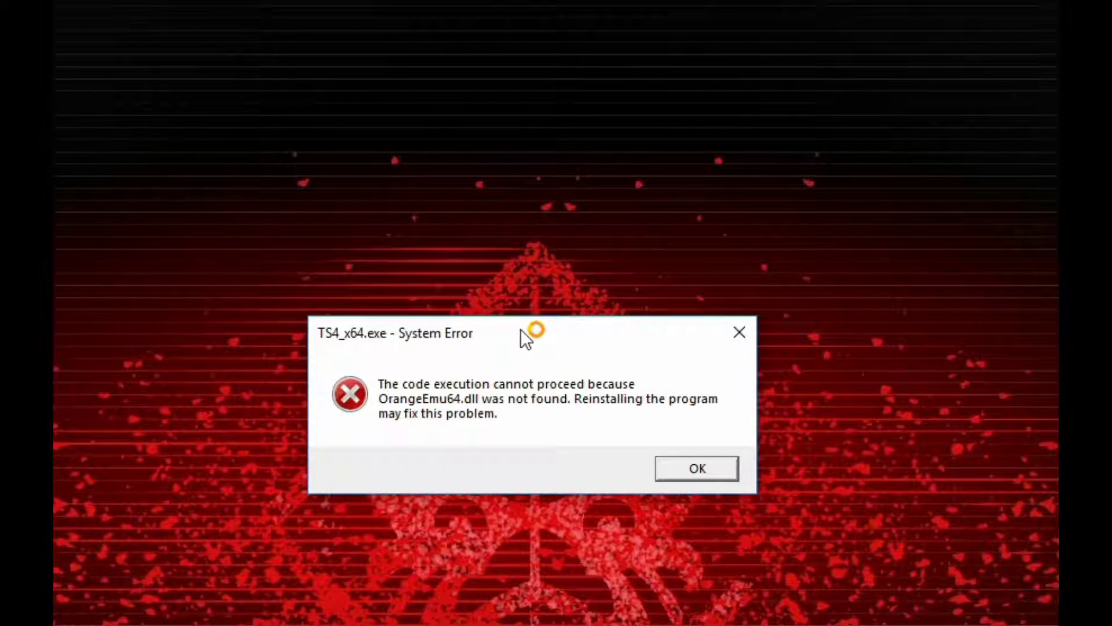
pyautogui.moveTo(520, 328); pyautogui.dragTo(496, 194)
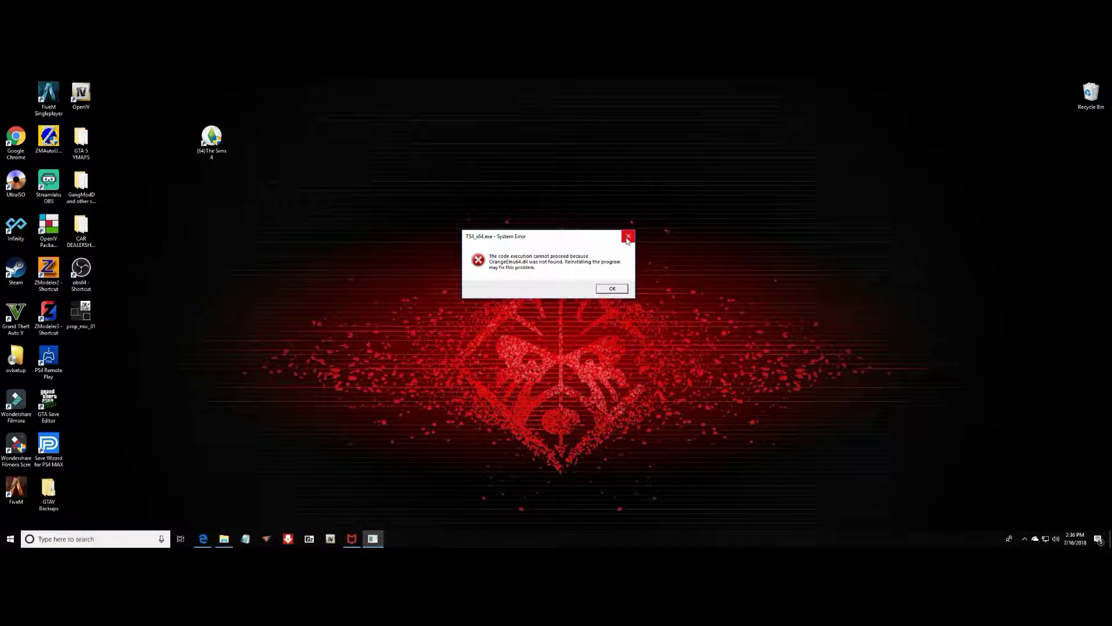
pyautogui.moveTo(582, 237); pyautogui.dragTo(275, 232)
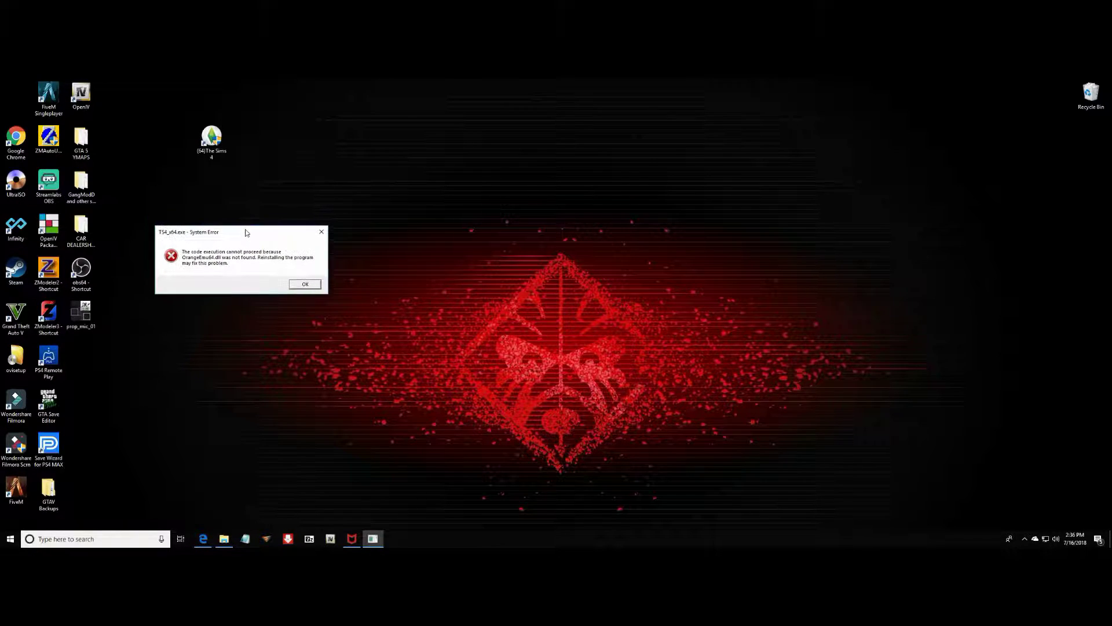
pyautogui.click(305, 285)
pyautogui.click(203, 538)
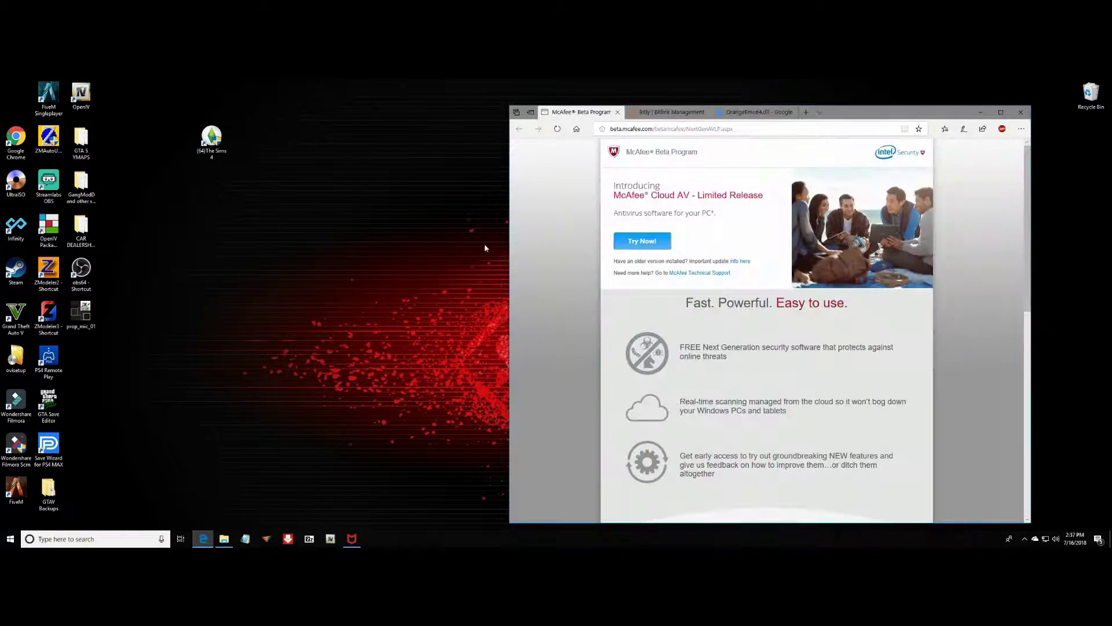
# Download and save OrangeEmu64.dll from its Google Drive page.
pyautogui.click(756, 111)
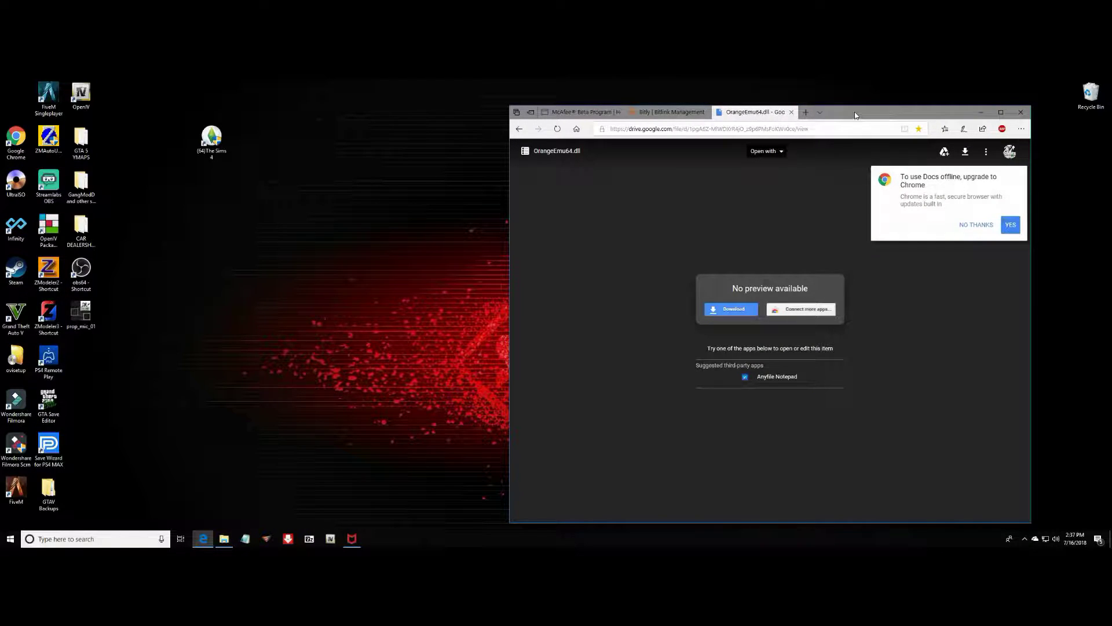
pyautogui.moveTo(855, 117); pyautogui.dragTo(841, 95)
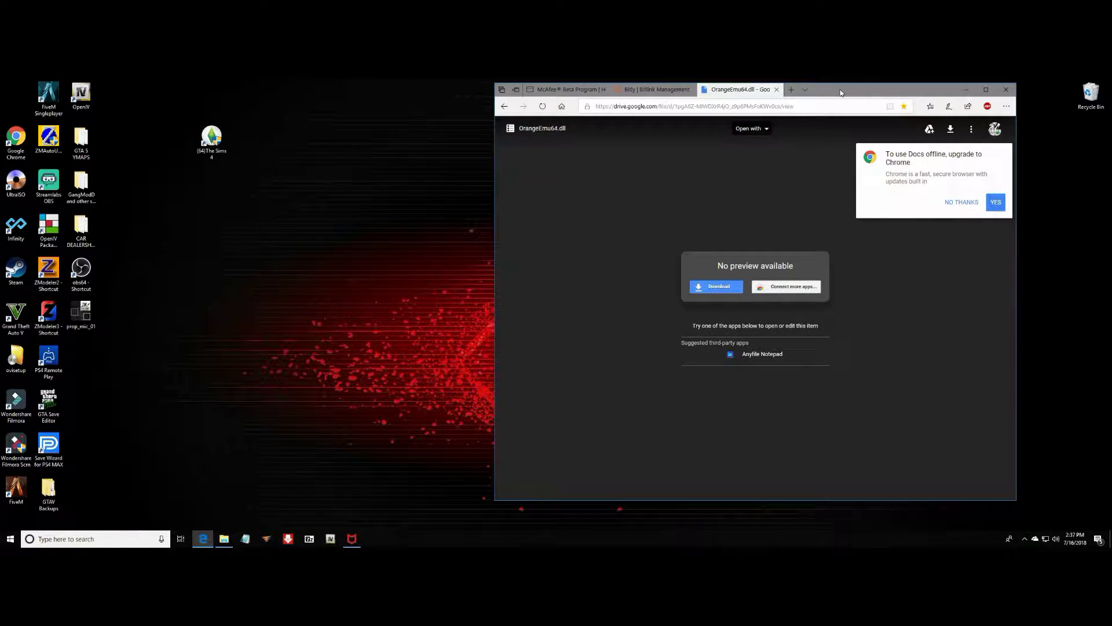
pyautogui.click(712, 289)
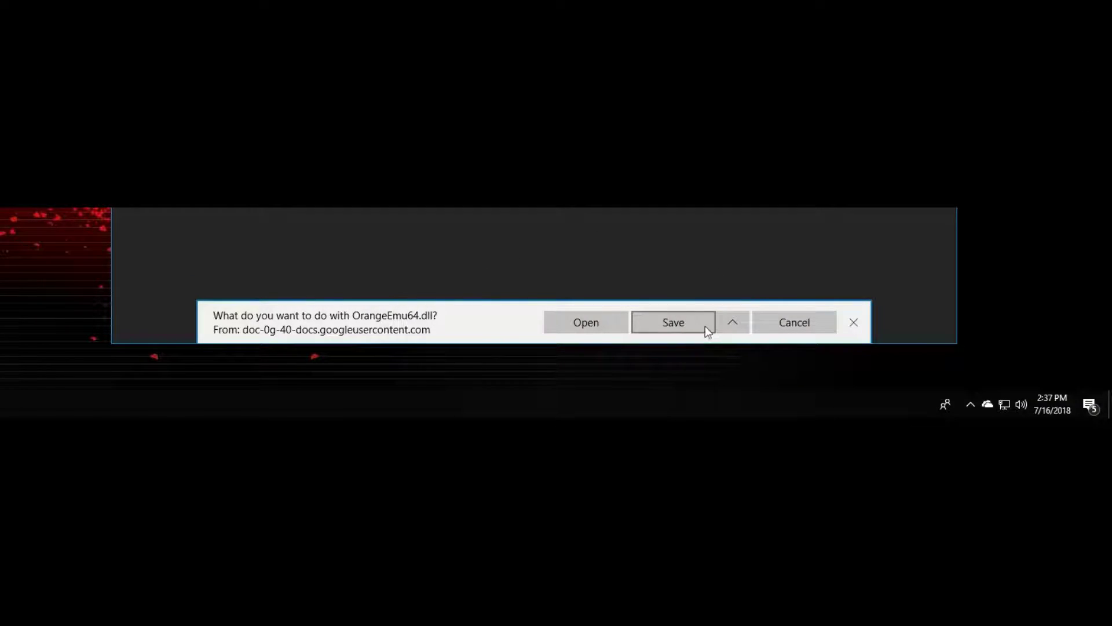
pyautogui.click(673, 322)
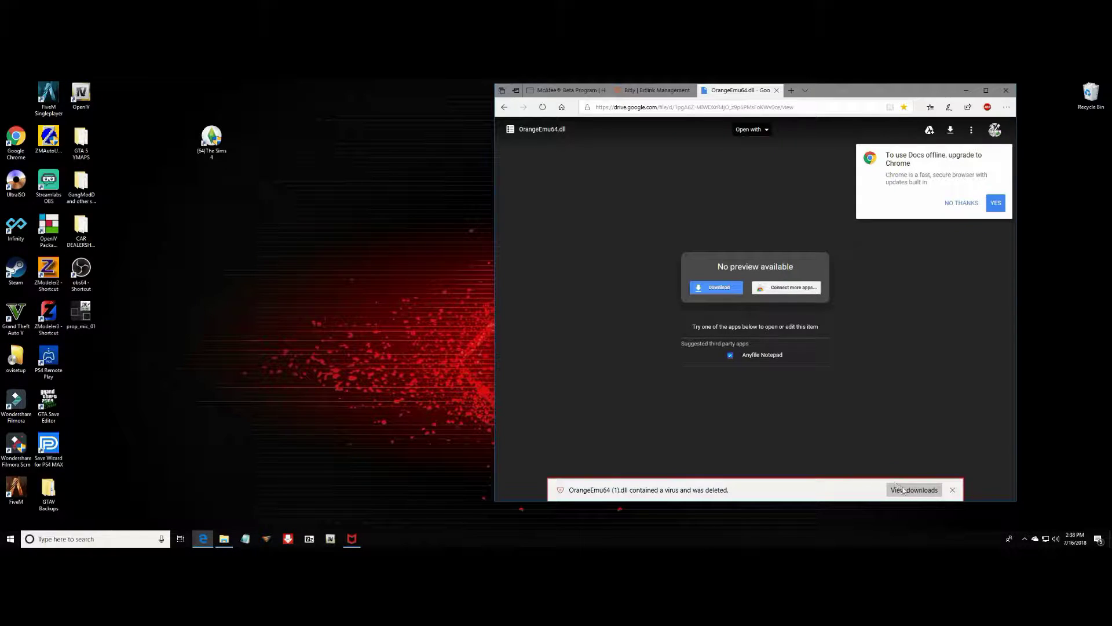
# Remove the deleted OrangeEmu64 (1).dll entry from Edge's downloads list.
pyautogui.click(906, 490)
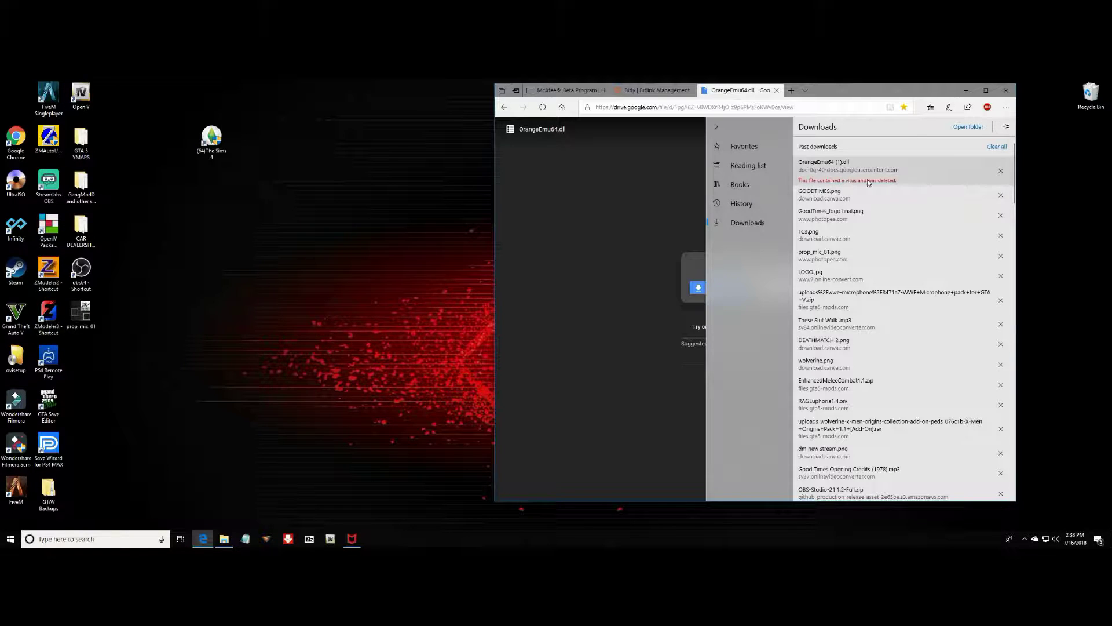
pyautogui.click(1001, 172)
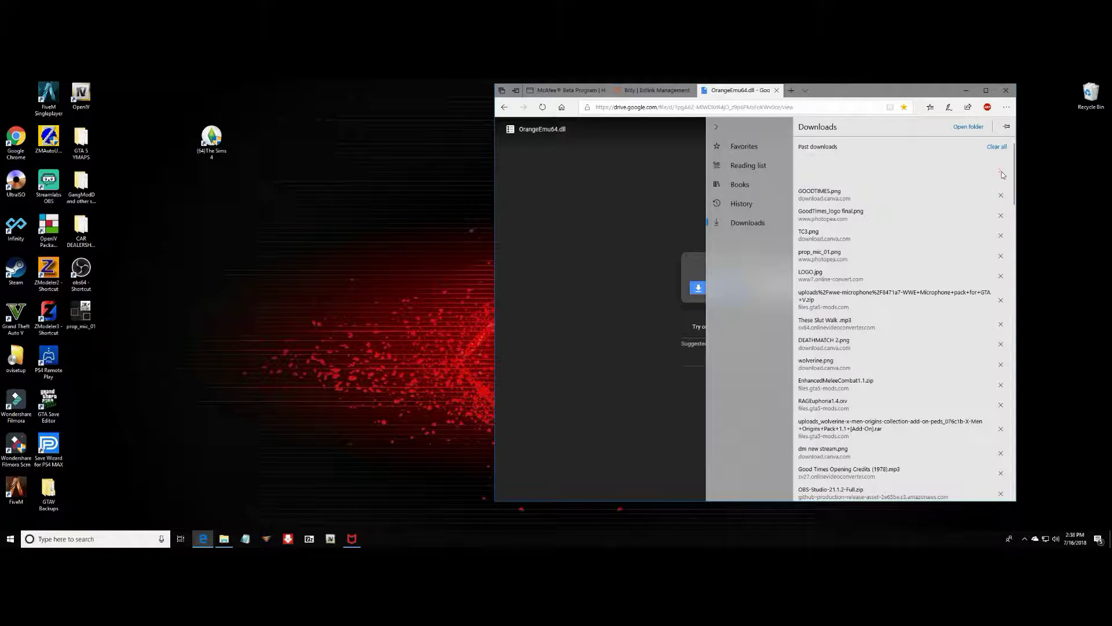
pyautogui.click(653, 181)
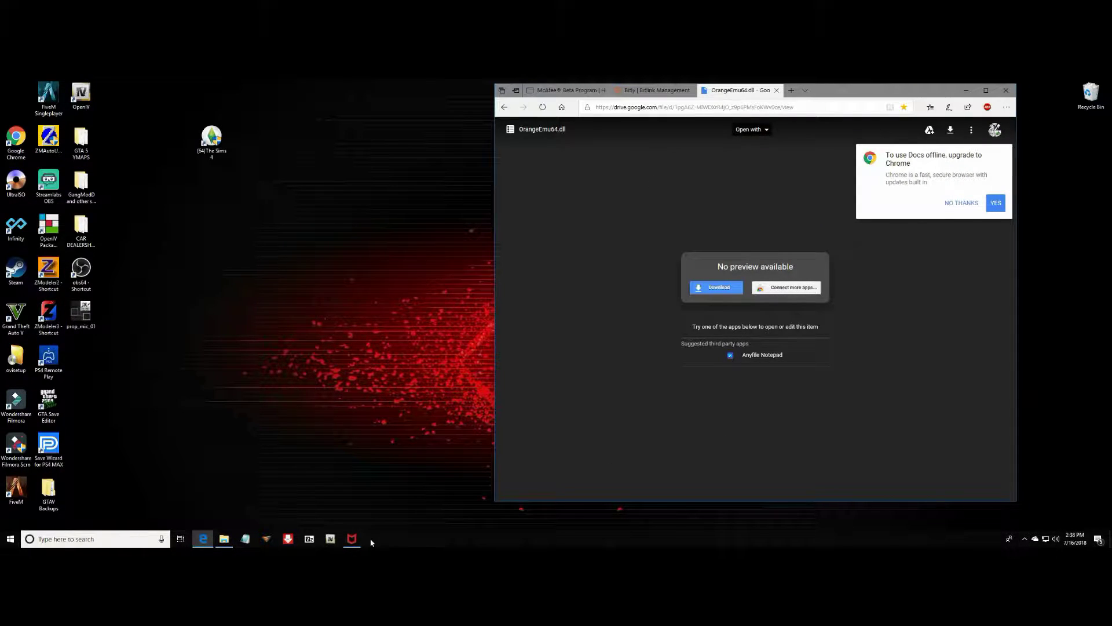
# Bring up McAfee LiveSafe and open the Real-Time Scanning settings panel.
pyautogui.click(352, 539)
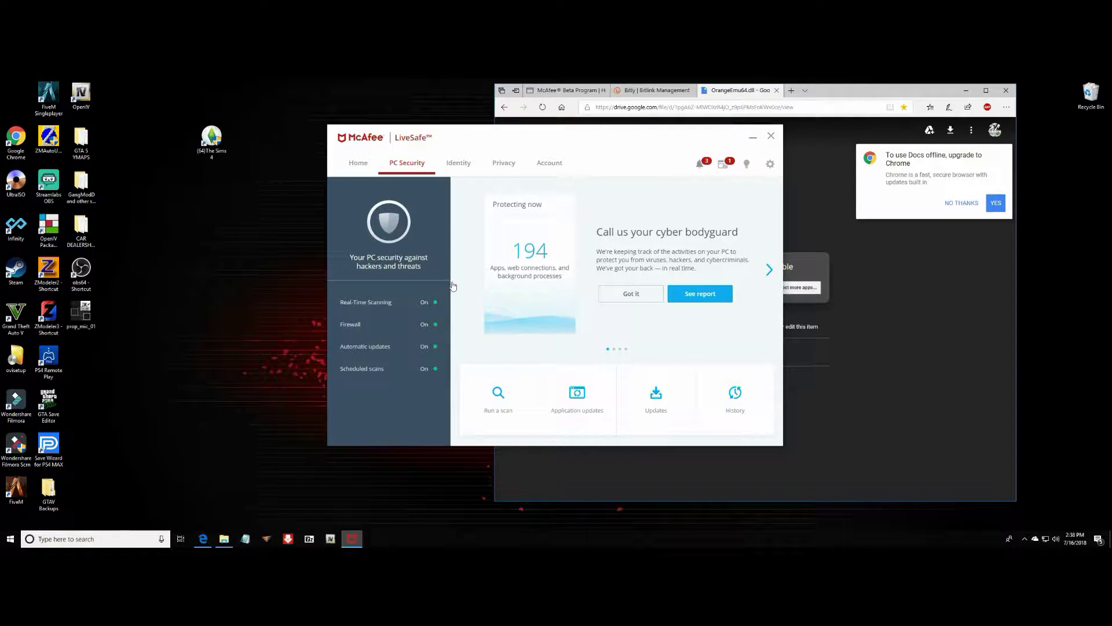
pyautogui.moveTo(561, 137); pyautogui.dragTo(377, 173)
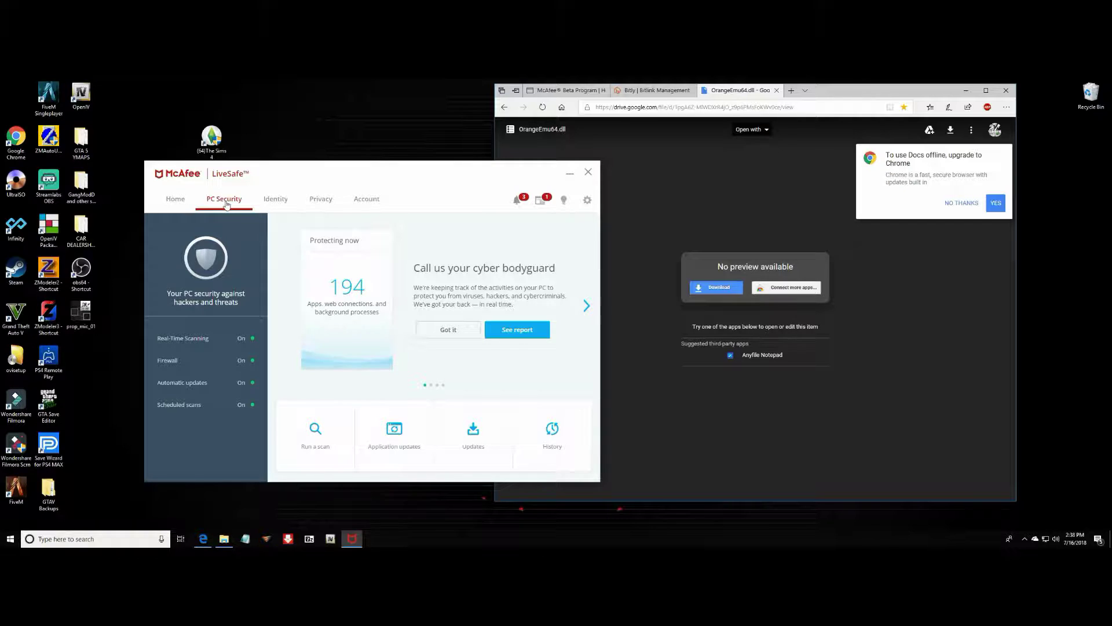
pyautogui.click(209, 340)
pyautogui.moveTo(612, 191); pyautogui.dragTo(444, 135)
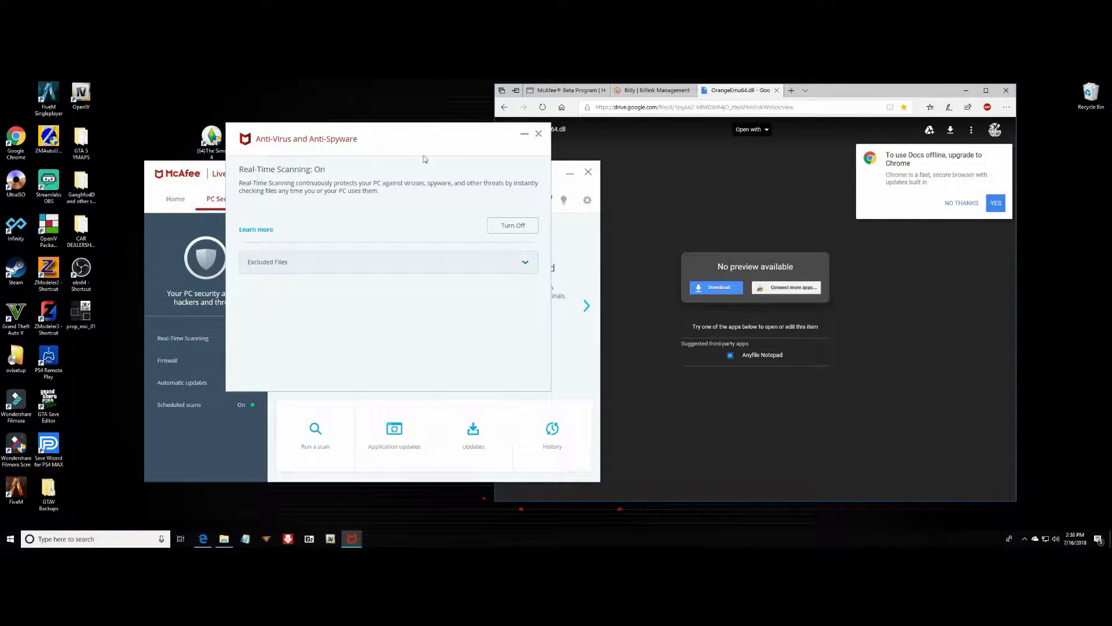
# Turn off Real-Time Scanning to resume in 15 minutes, then close the panel.
pyautogui.click(498, 226)
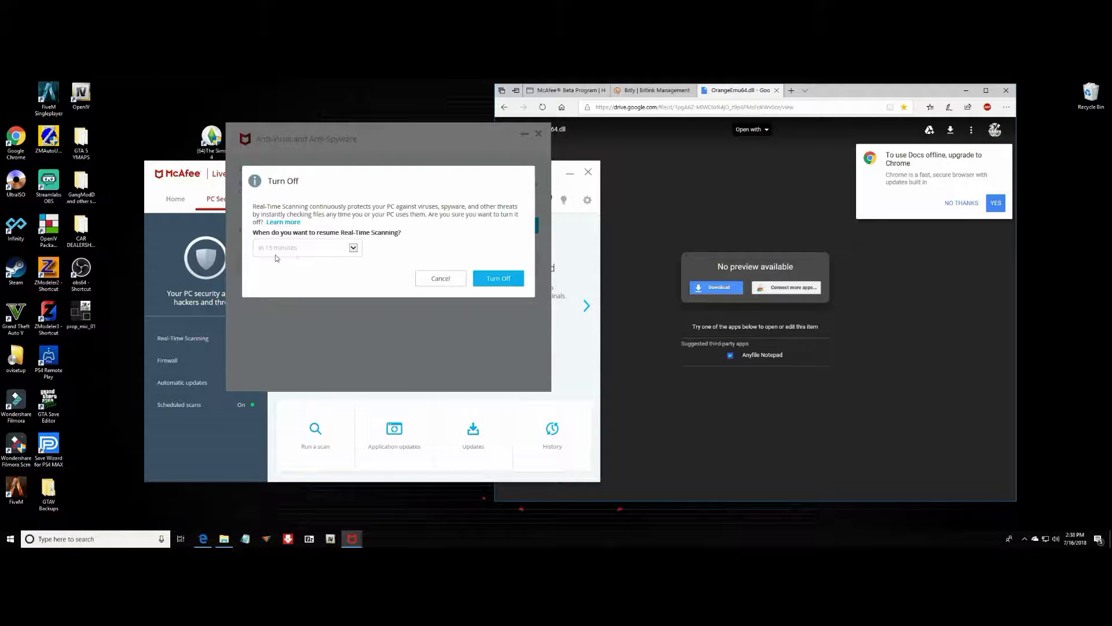
pyautogui.click(351, 248)
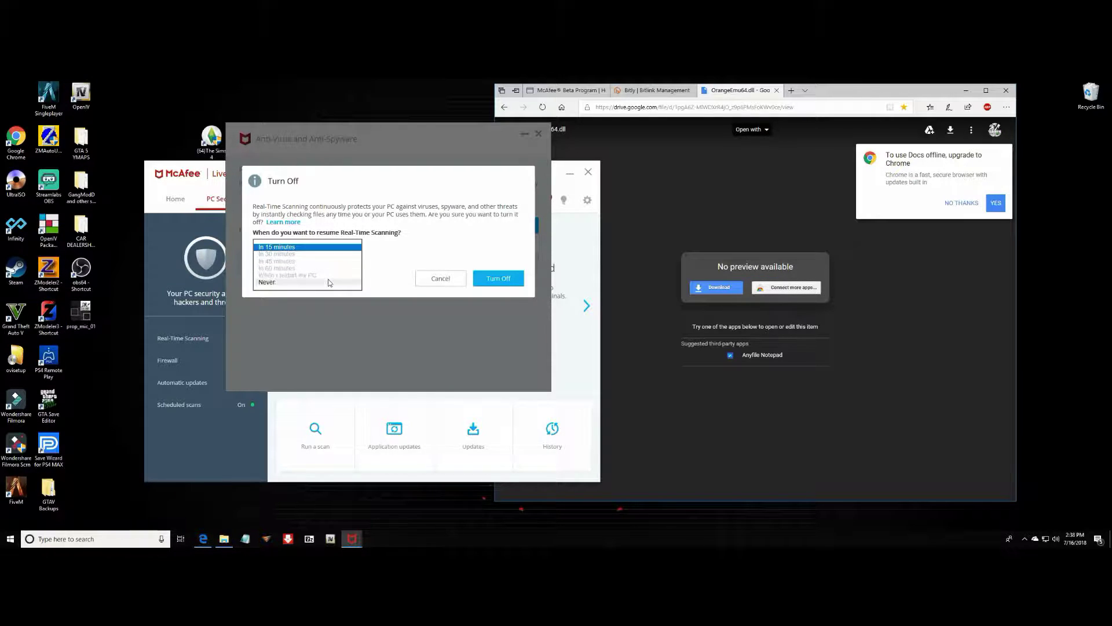
pyautogui.click(408, 247)
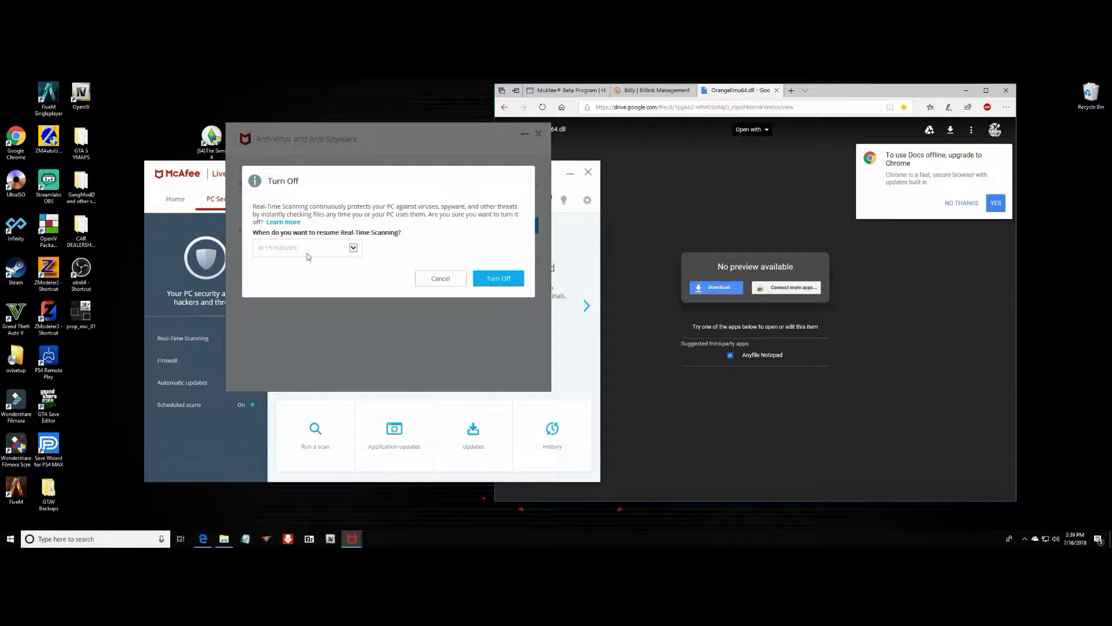
pyautogui.click(498, 279)
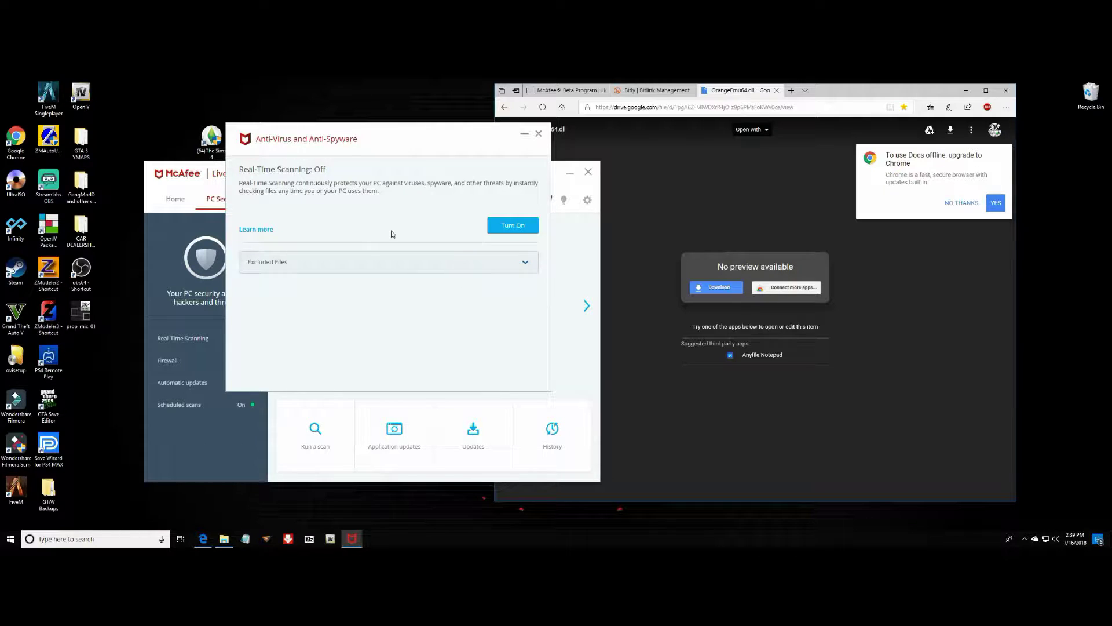
pyautogui.click(538, 133)
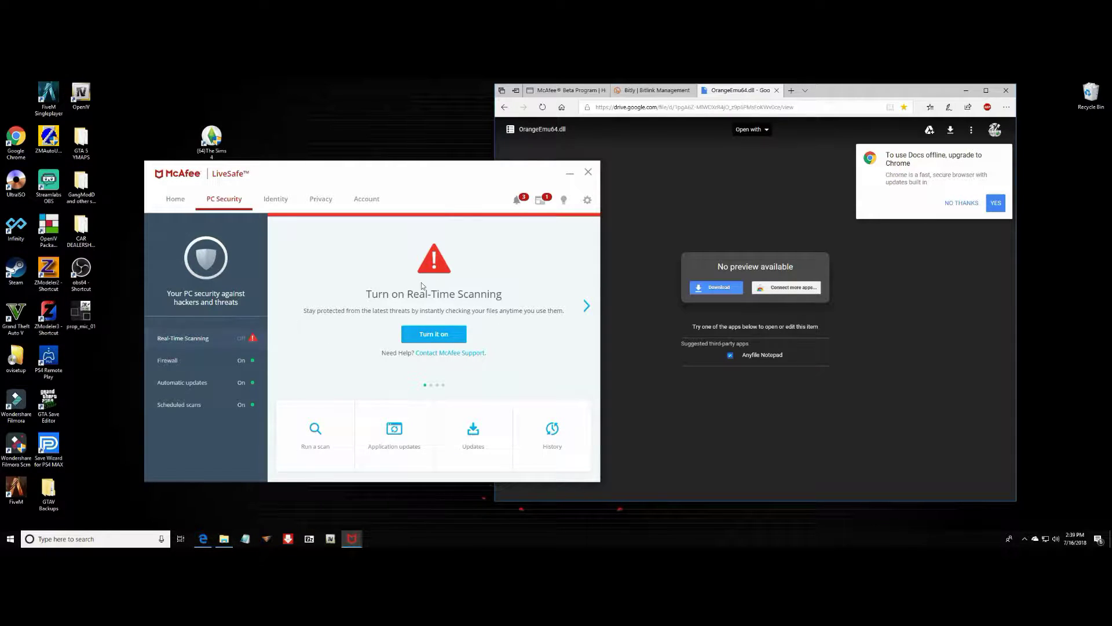
# Restart the OrangeEmu64.dll download and open The Sims 4 shortcut's file location.
pyautogui.click(569, 176)
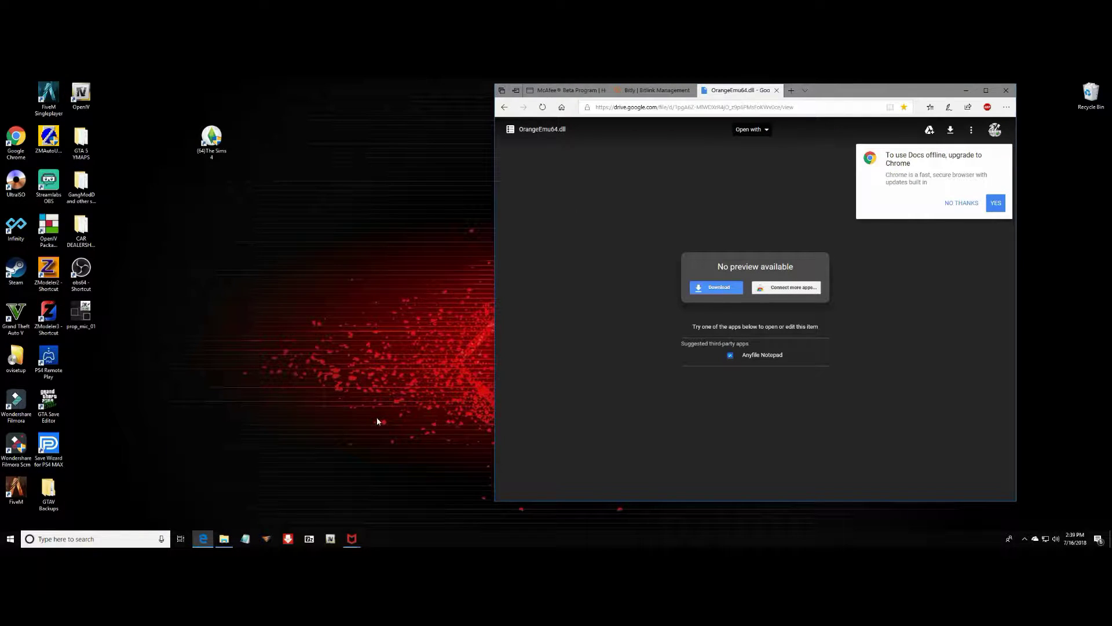
pyautogui.click(723, 289)
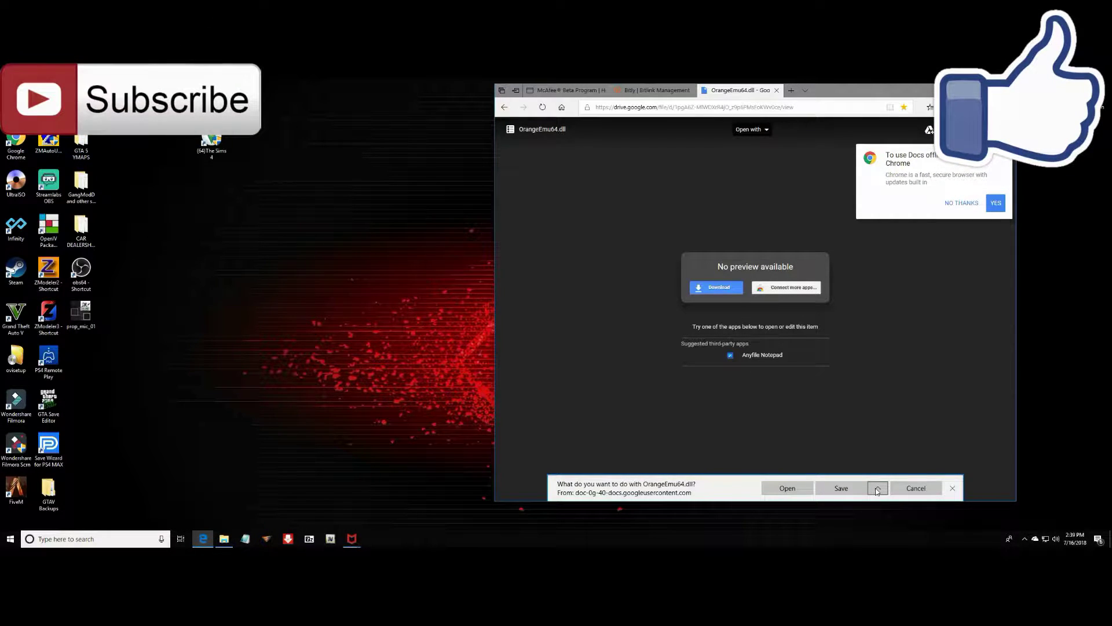
pyautogui.rightClick(213, 135)
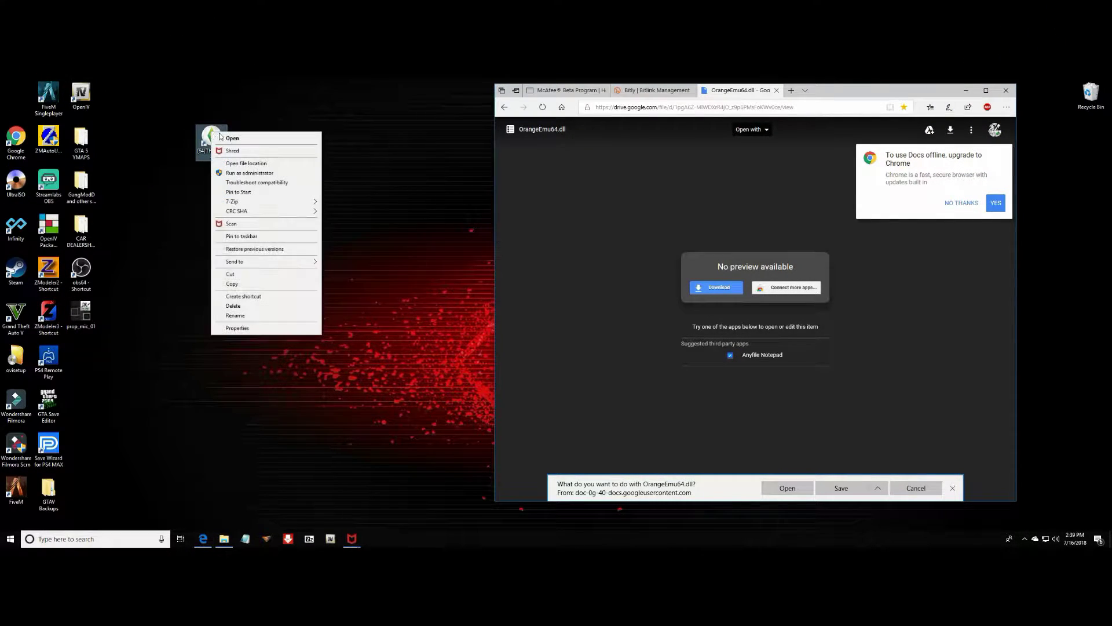
pyautogui.click(255, 162)
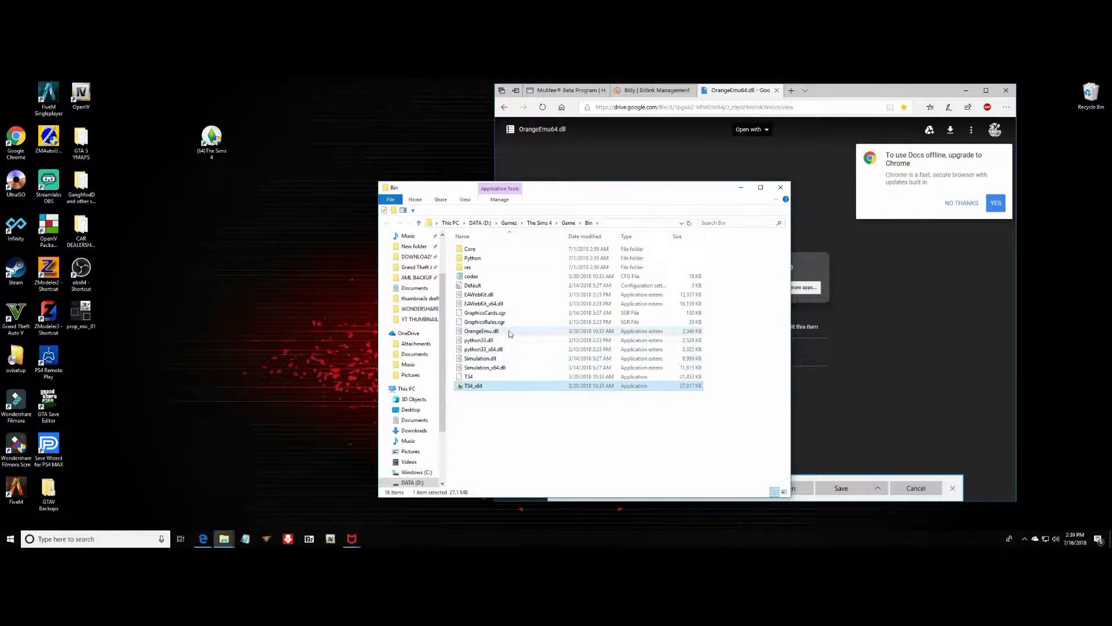
# Copy the Game\Bin folder path from Explorer's address bar and minimize Explorer.
pyautogui.click(616, 225)
pyautogui.rightClick(616, 225)
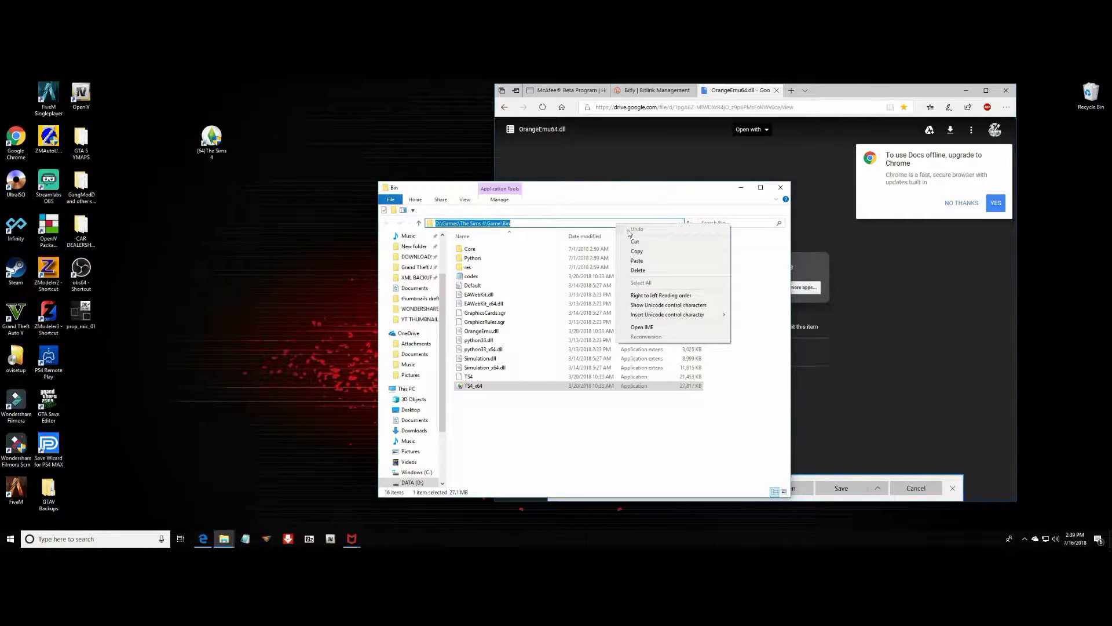
pyautogui.click(647, 249)
pyautogui.click(740, 187)
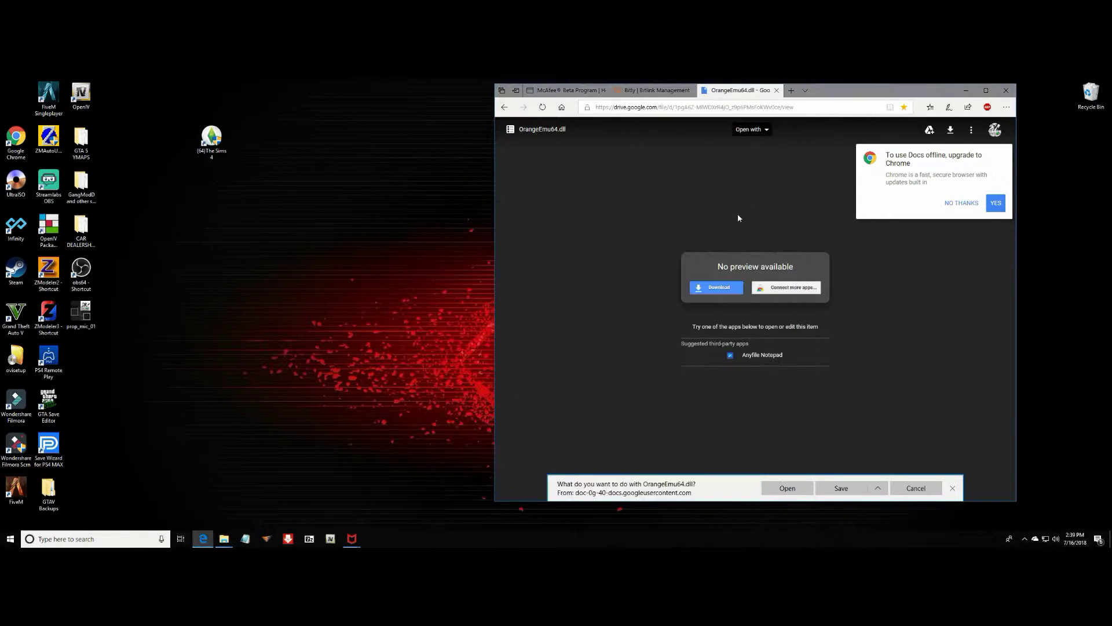
pyautogui.click(878, 488)
# Save OrangeEmu64.dll via Save as into the pasted D:\Games\The Sims 4\Game\Bin path.
pyautogui.click(841, 475)
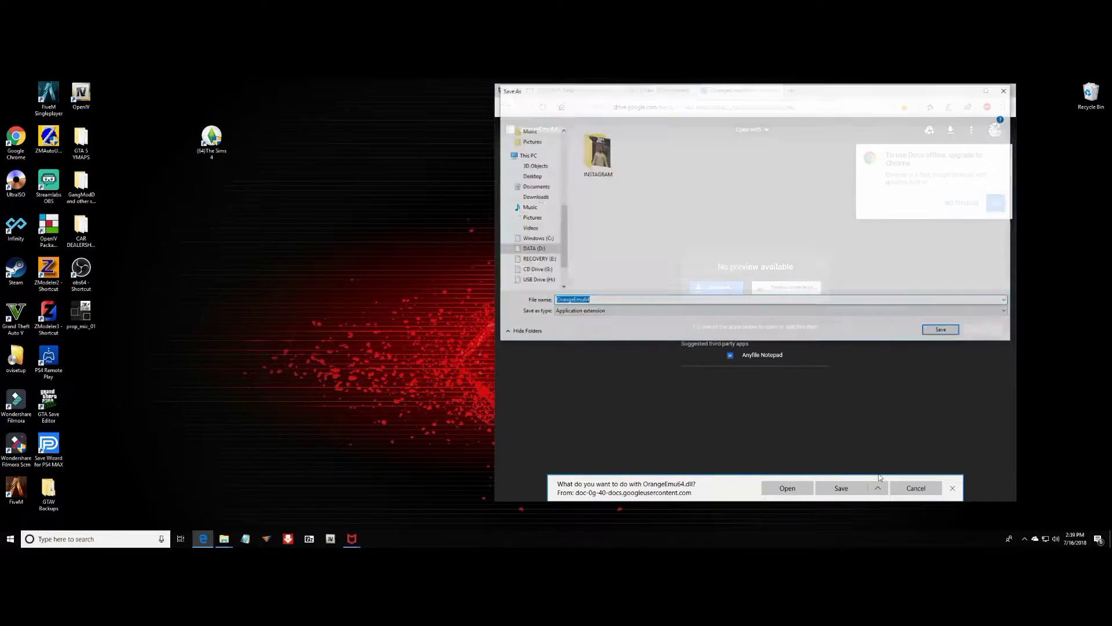
pyautogui.click(729, 104)
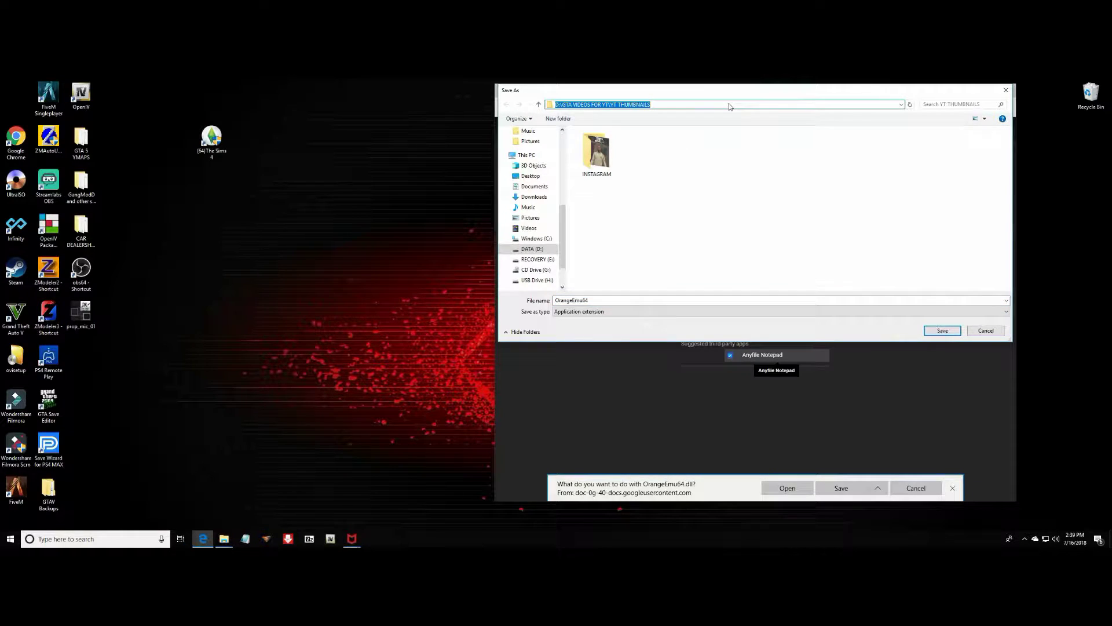
pyautogui.rightClick(730, 104)
pyautogui.click(765, 142)
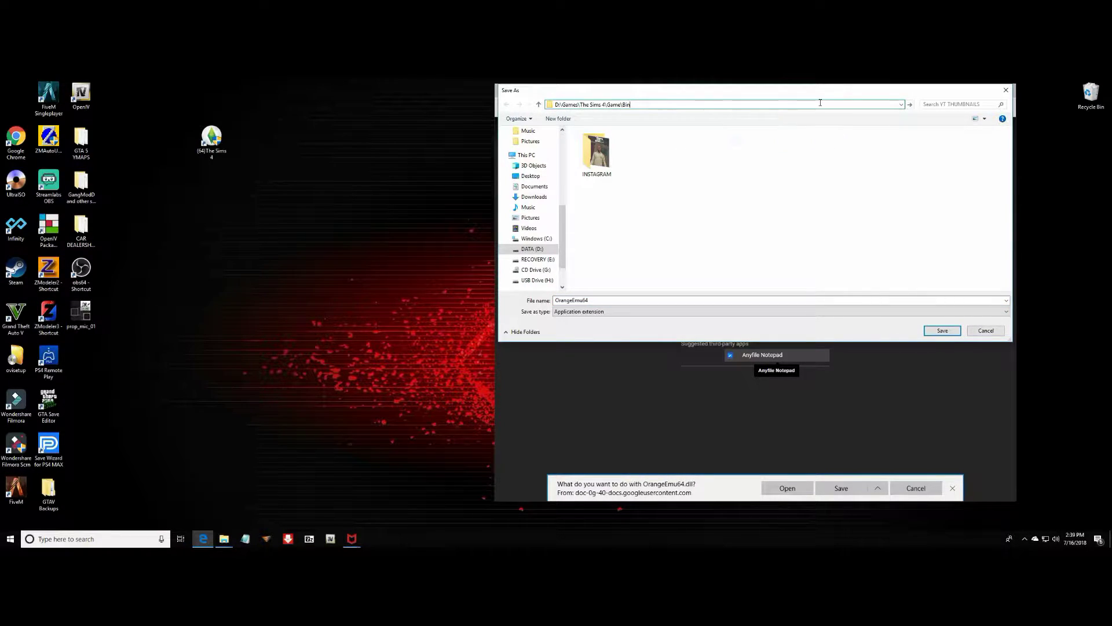
pyautogui.click(910, 104)
pyautogui.click(605, 301)
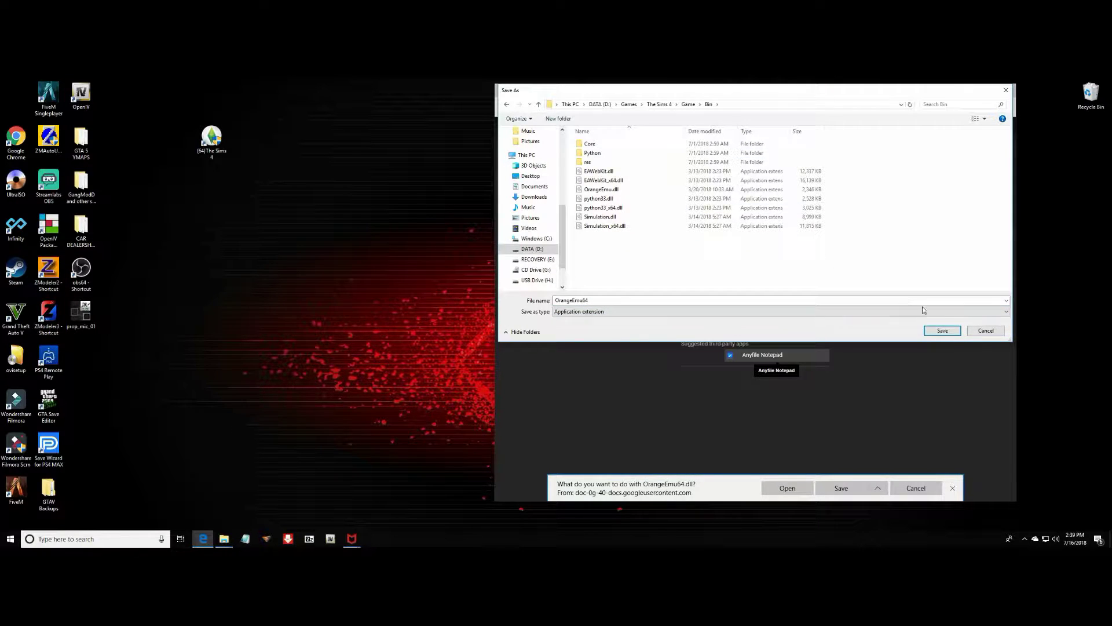
pyautogui.click(942, 331)
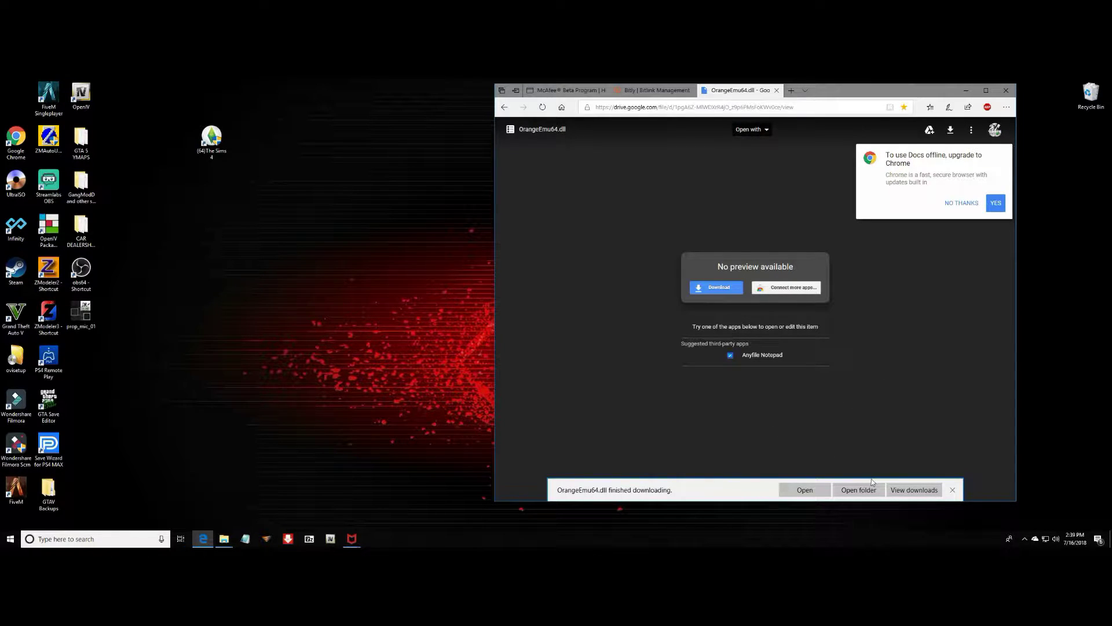
pyautogui.click(859, 490)
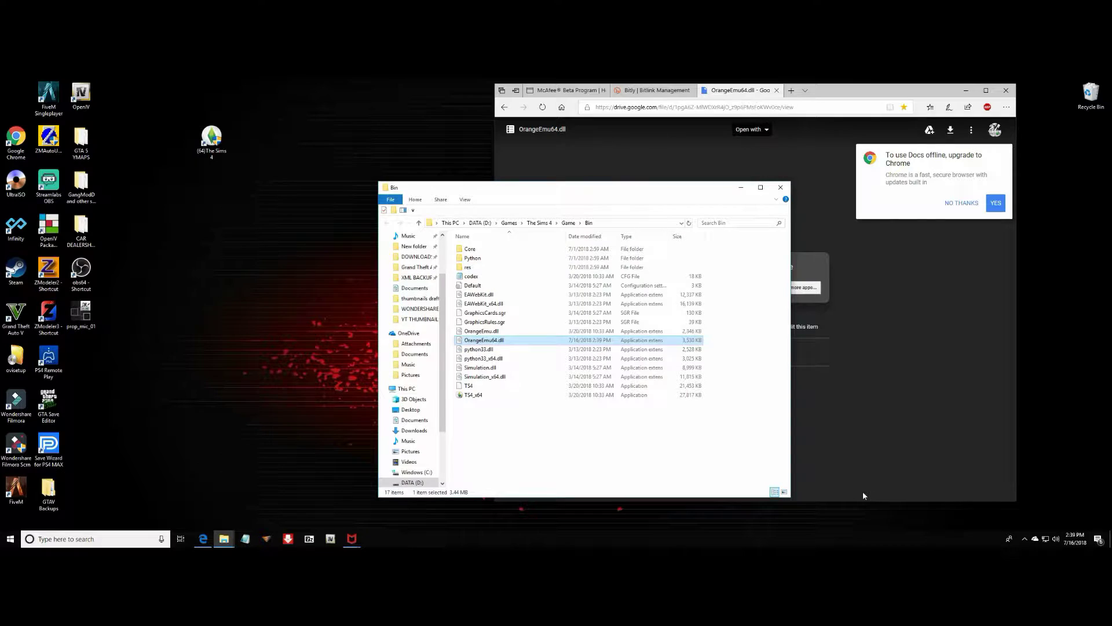
# Shift the Bin folder window left and restore McAfee's panel showing Real-Time Scanning Off.
pyautogui.moveTo(581, 190); pyautogui.dragTo(400, 176)
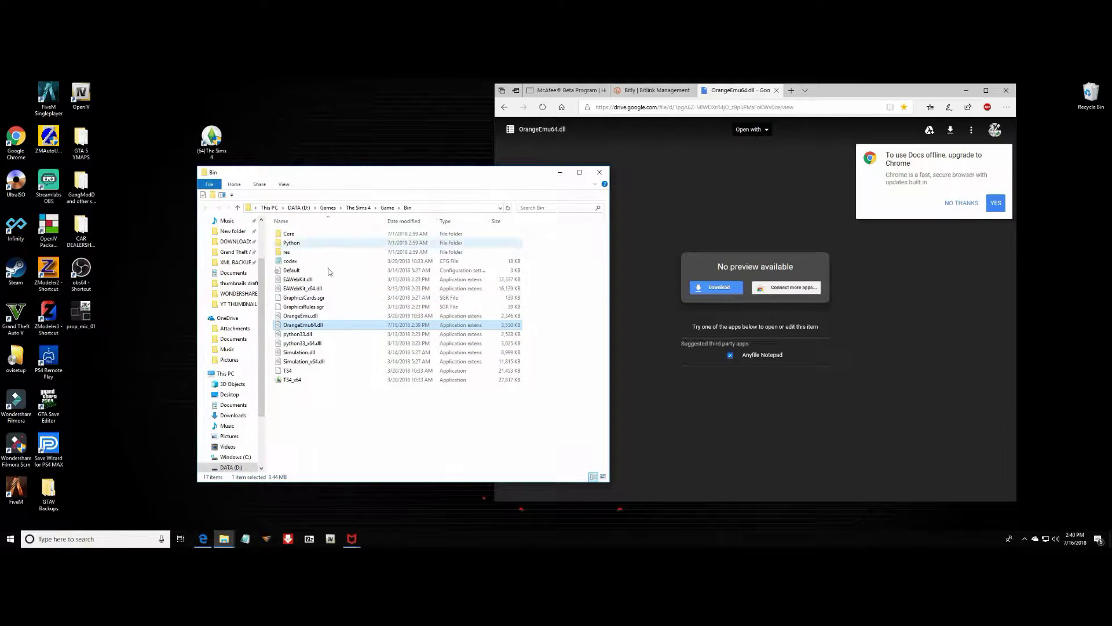
pyautogui.moveTo(408, 176); pyautogui.dragTo(301, 167)
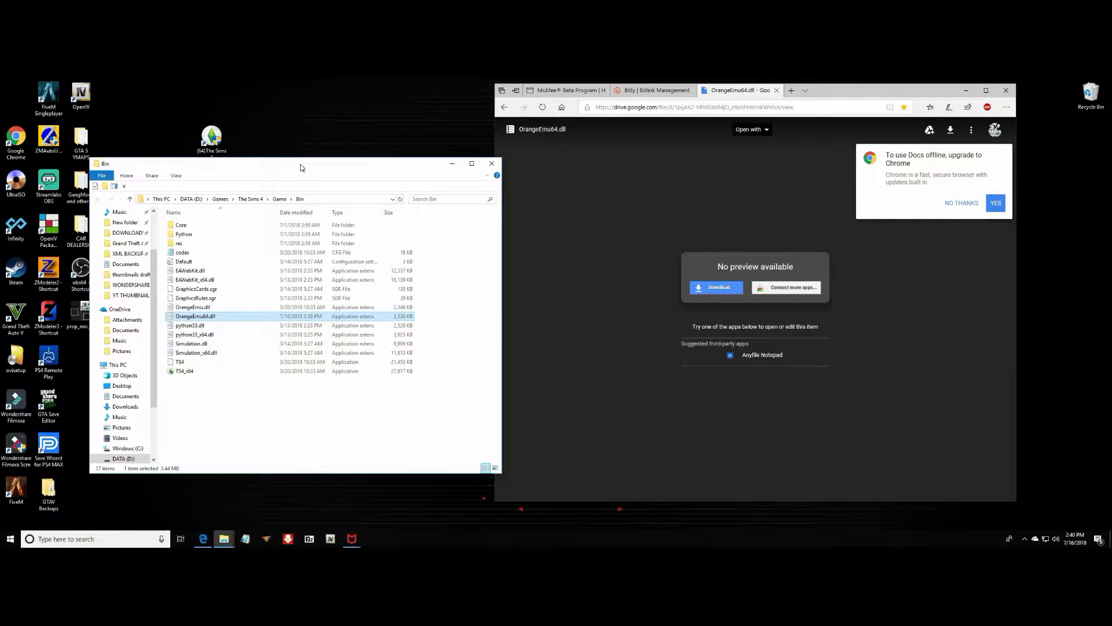
pyautogui.moveTo(352, 539)
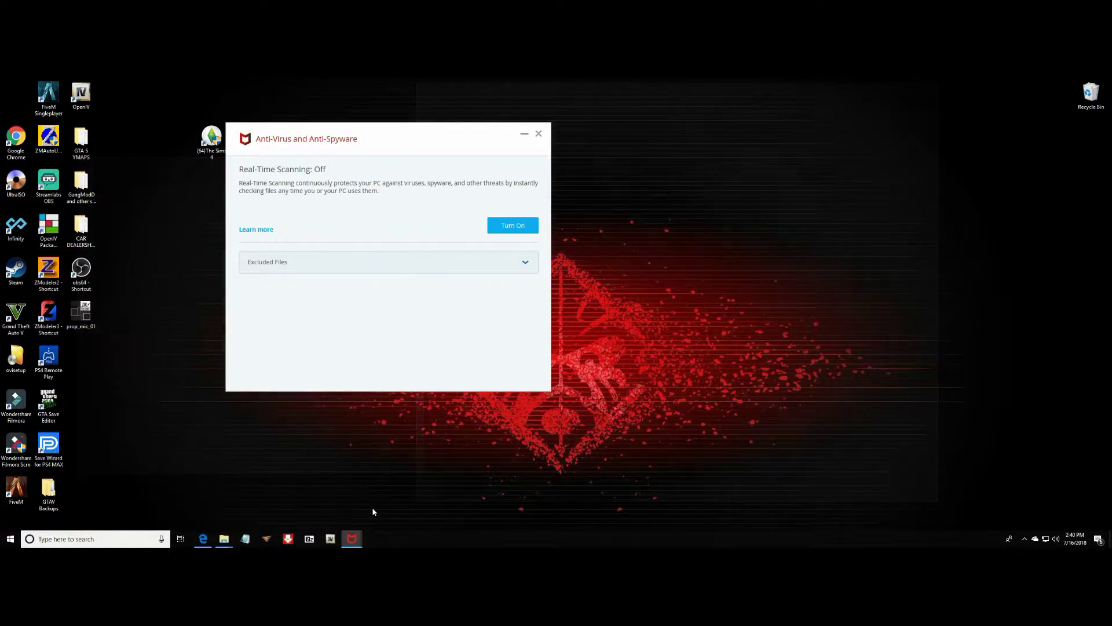
pyautogui.click(373, 508)
pyautogui.moveTo(372, 124)
pyautogui.mouseDown()
pyautogui.moveTo(328, 115)
pyautogui.moveTo(332, 132)
pyautogui.moveTo(392, 124)
pyautogui.moveTo(358, 122)
pyautogui.mouseUp()
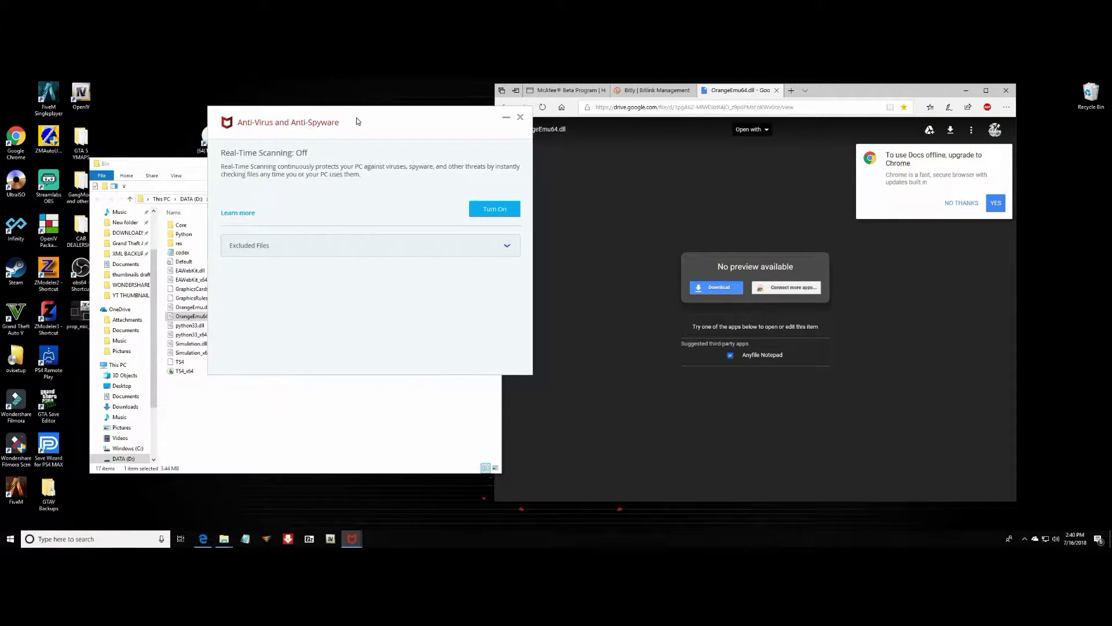